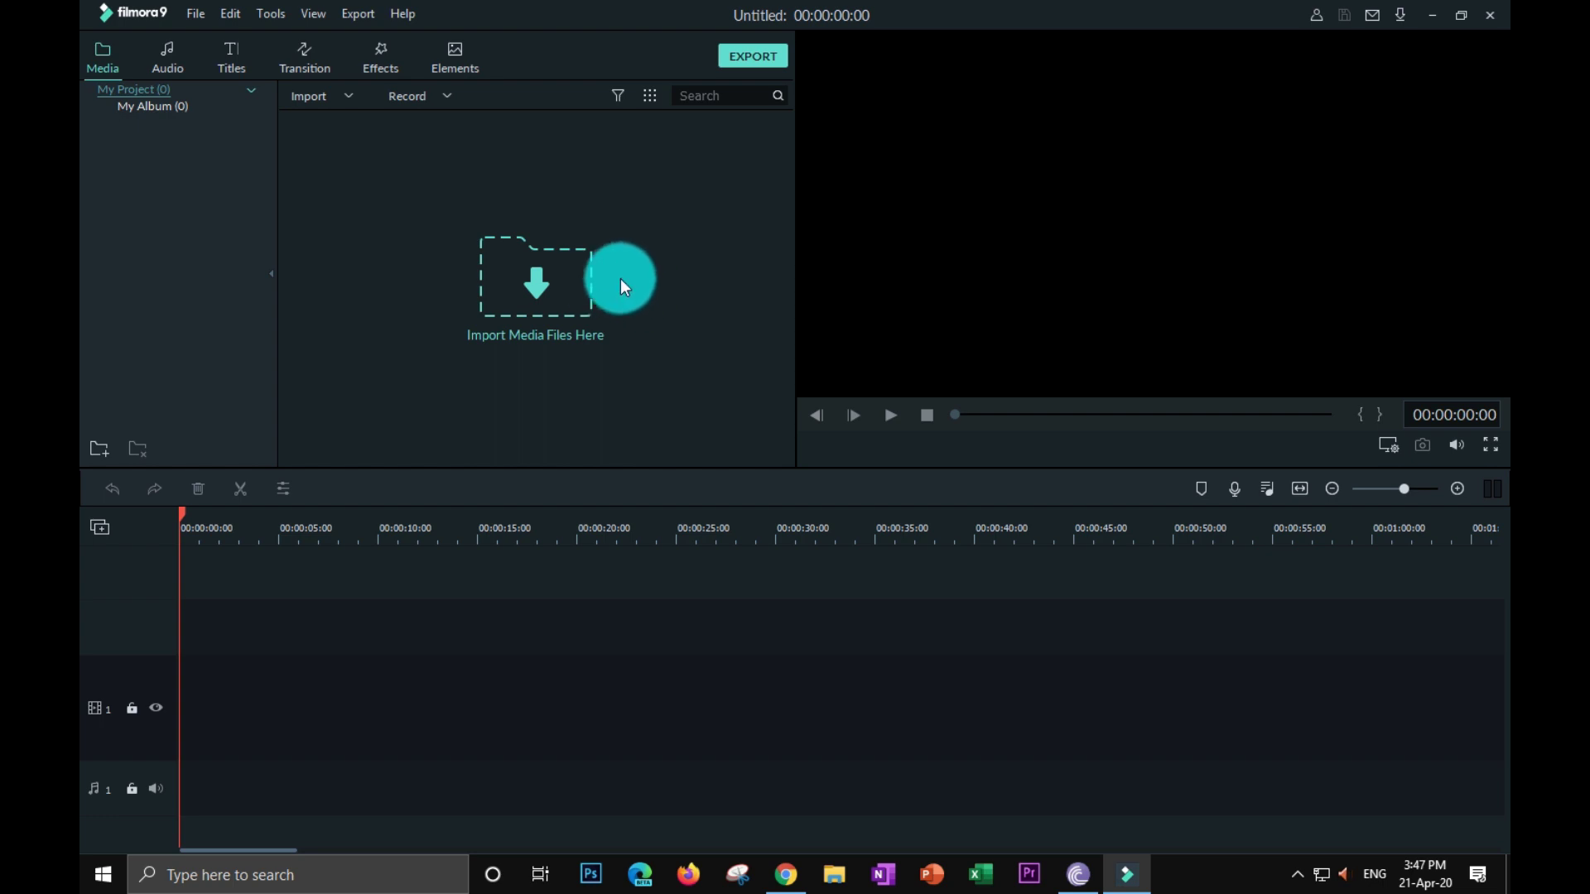
# Step: Import the Red Sea, forest, Top 15 green screen and tiger attack videos from Downloads, without creating proxy files
pyautogui.click(620, 276)
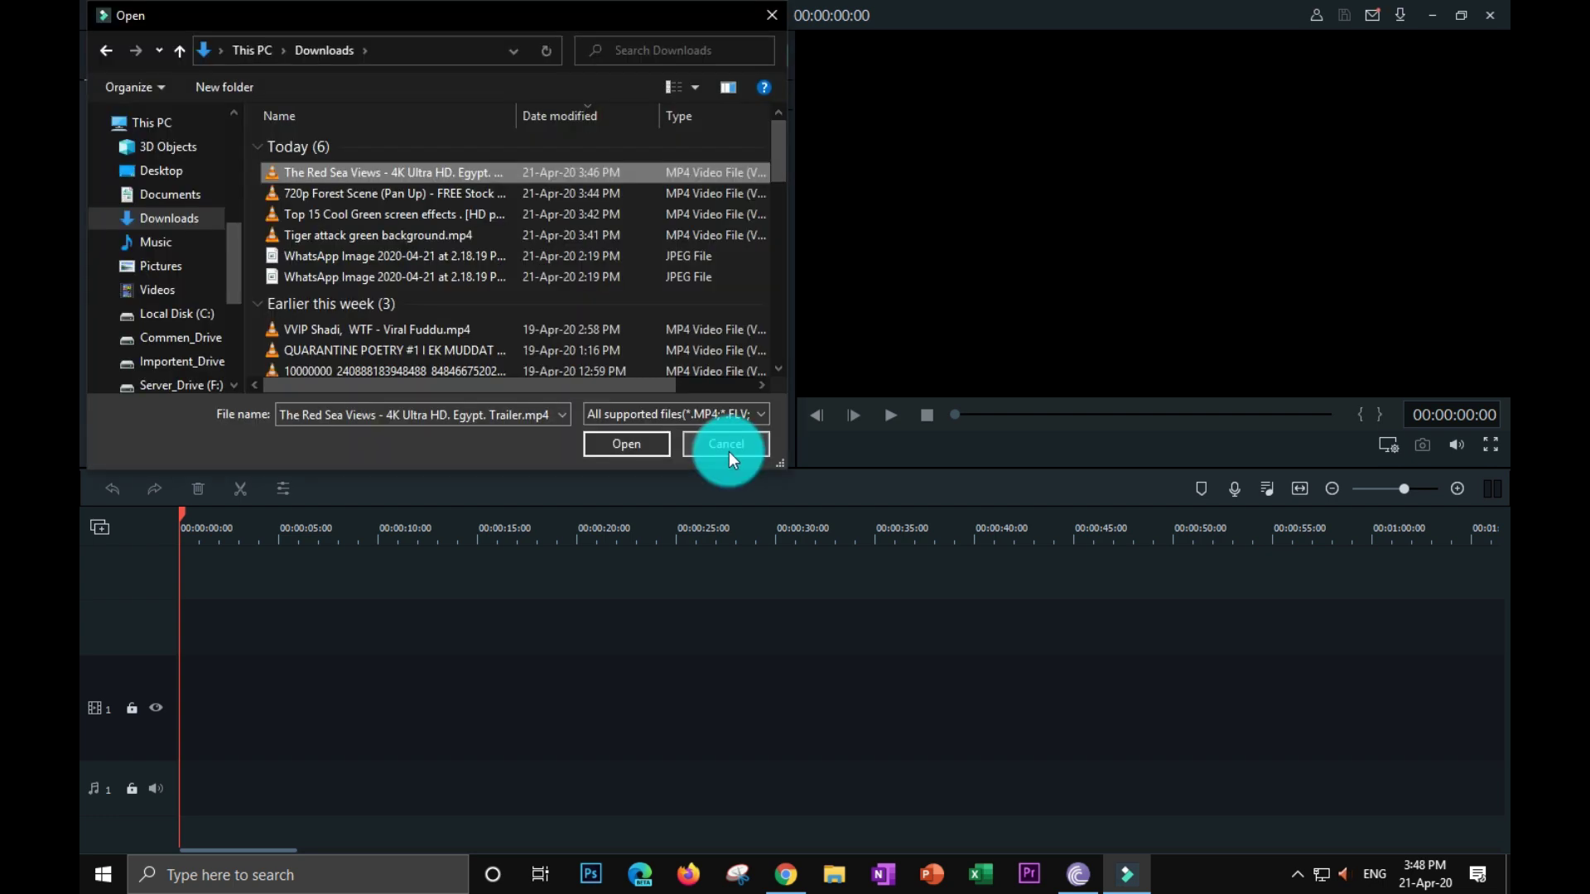
pyautogui.keyDown('ctrl'); pyautogui.click(360, 193); pyautogui.keyUp('ctrl')
pyautogui.keyDown('ctrl'); pyautogui.click(361, 214); pyautogui.keyUp('ctrl')
pyautogui.keyDown('ctrl'); pyautogui.click(361, 232); pyautogui.keyUp('ctrl')
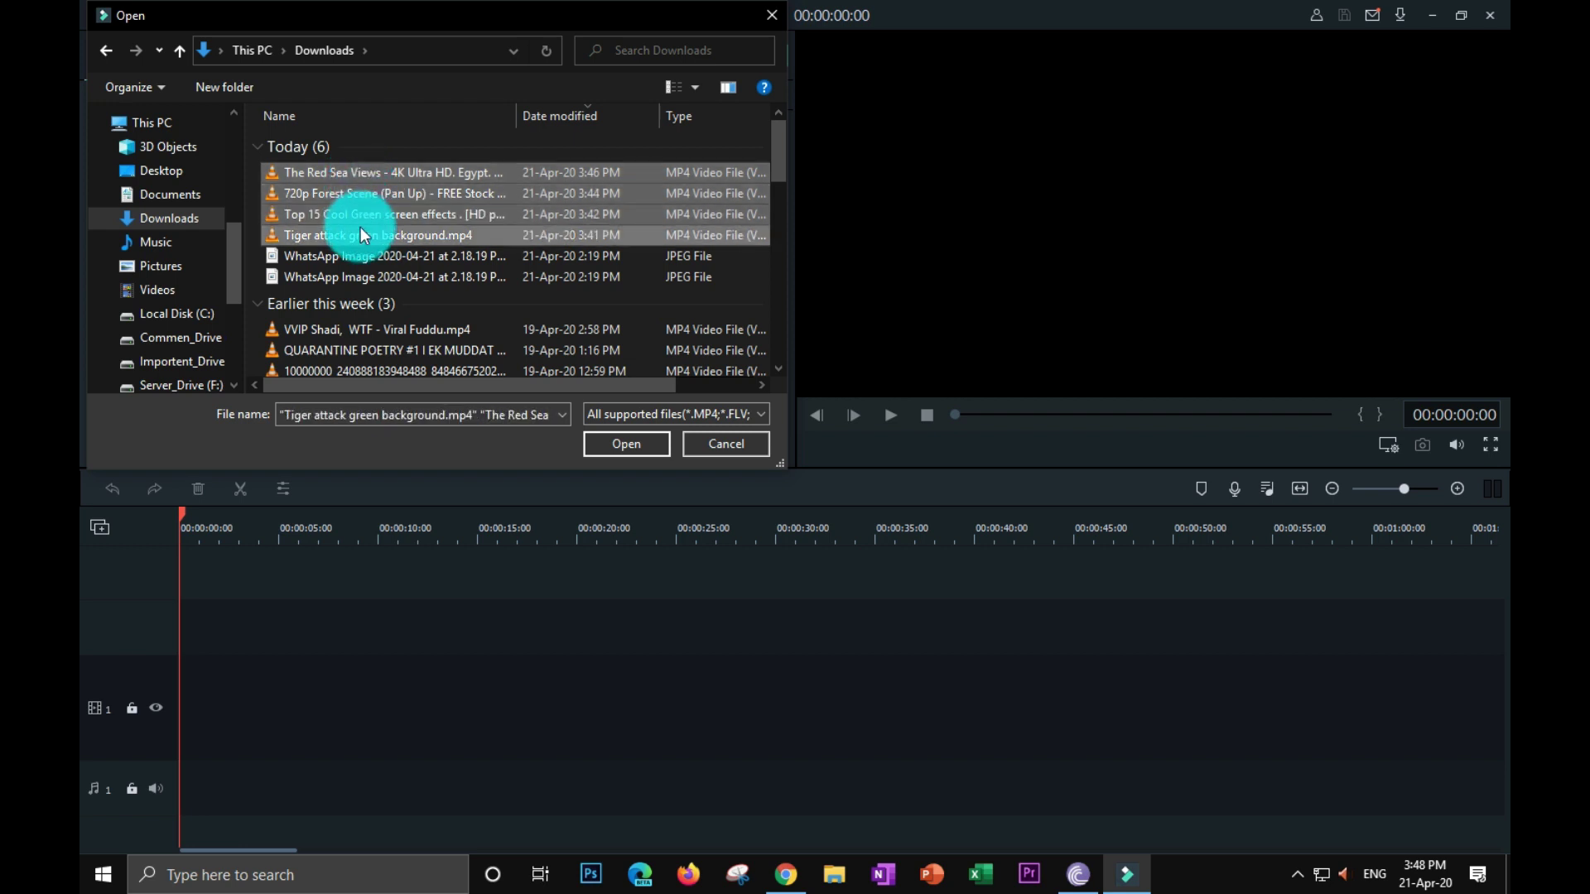
pyautogui.click(624, 443)
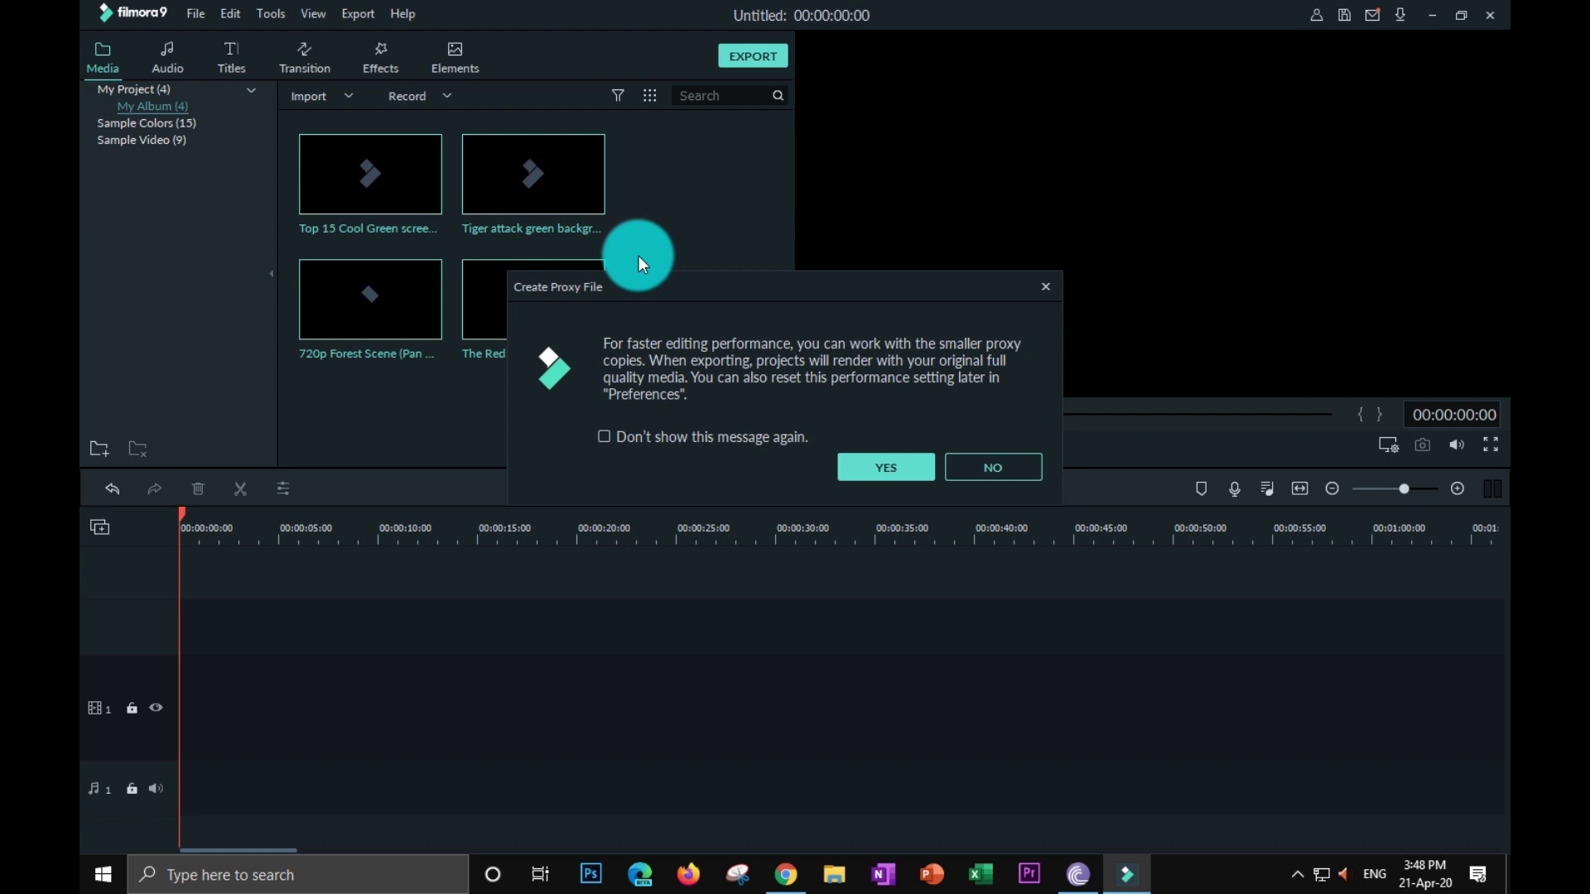
pyautogui.click(1014, 465)
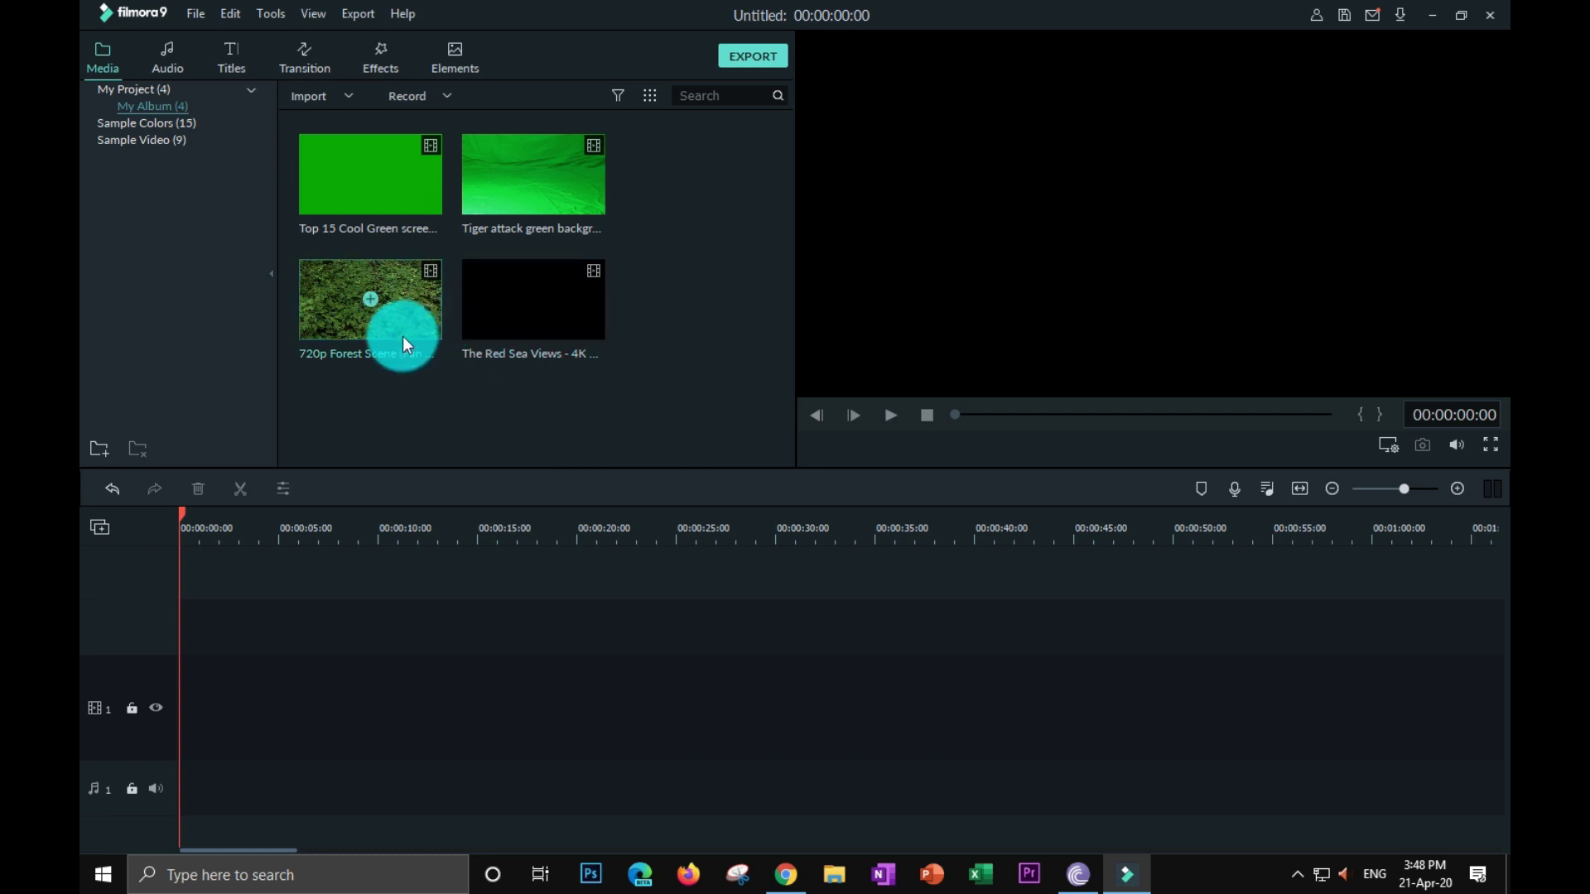
# Step: Place the forest and Red Sea clips in sequence on video track 2, and the tiger green-screen clip at the start of track 1
pyautogui.moveTo(402, 336); pyautogui.dragTo(523, 604)
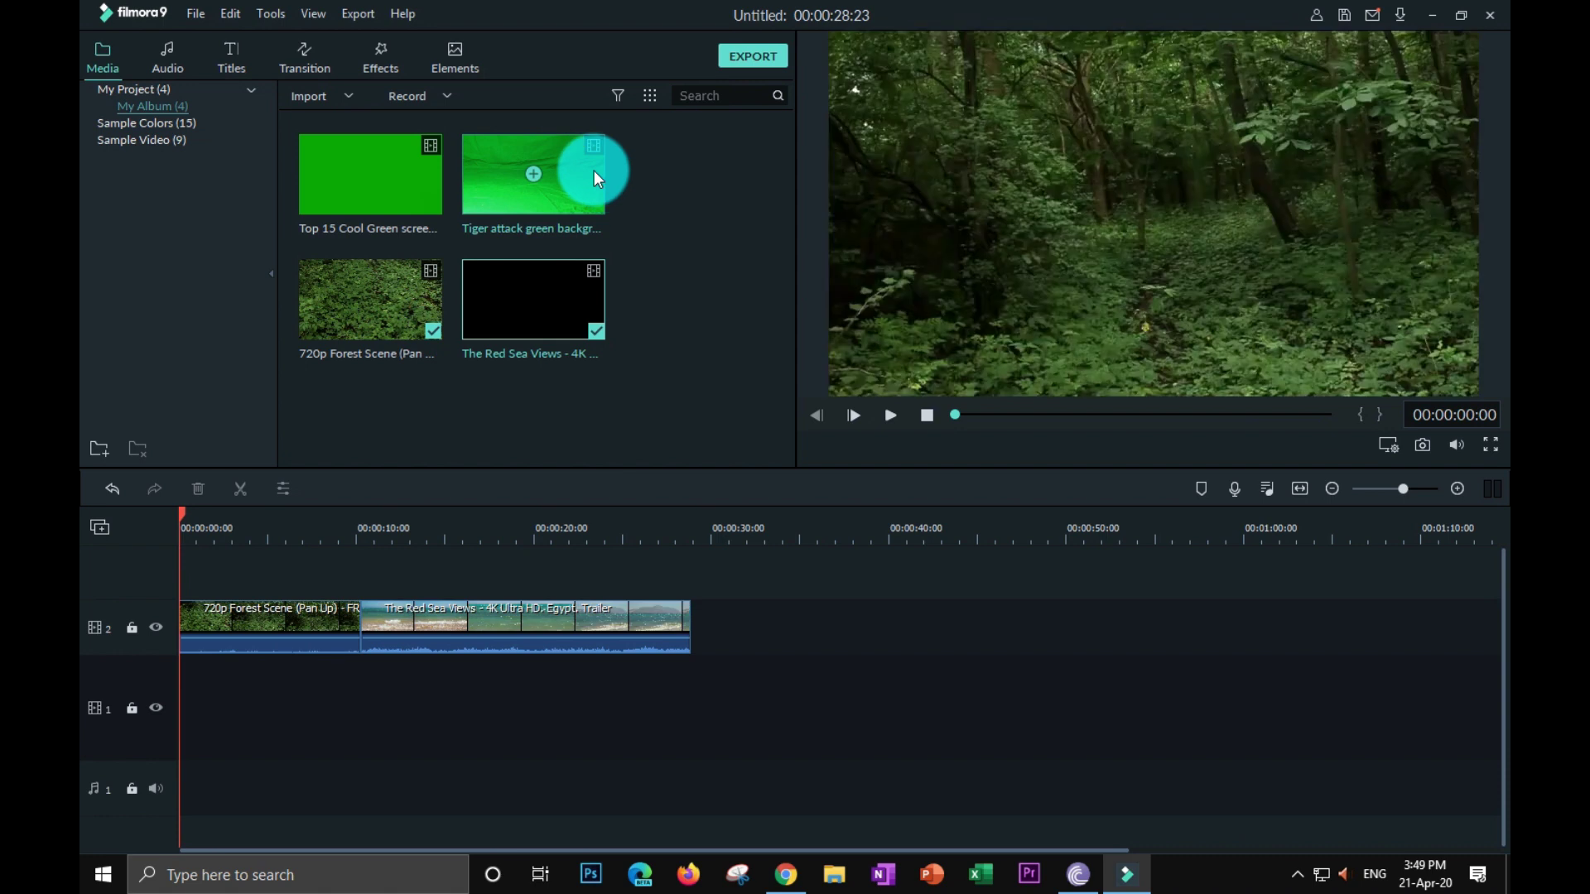
pyautogui.moveTo(595, 171); pyautogui.dragTo(317, 713)
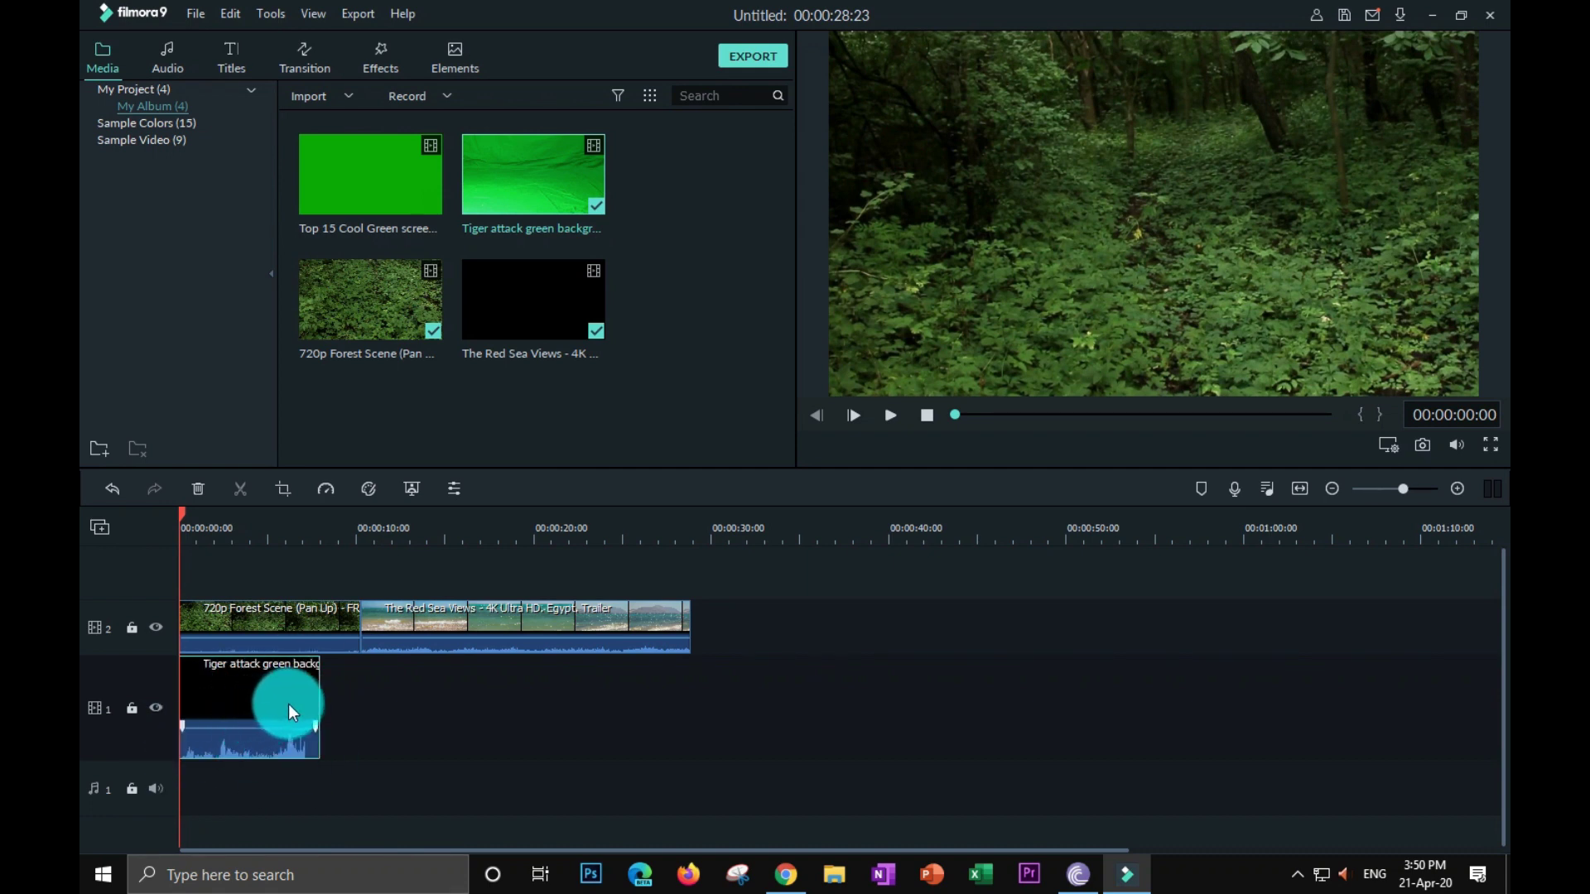
# Step: Enable the tiger clip's green screen effect and sample the chroma key color from its green backdrop
pyautogui.rightClick(262, 663)
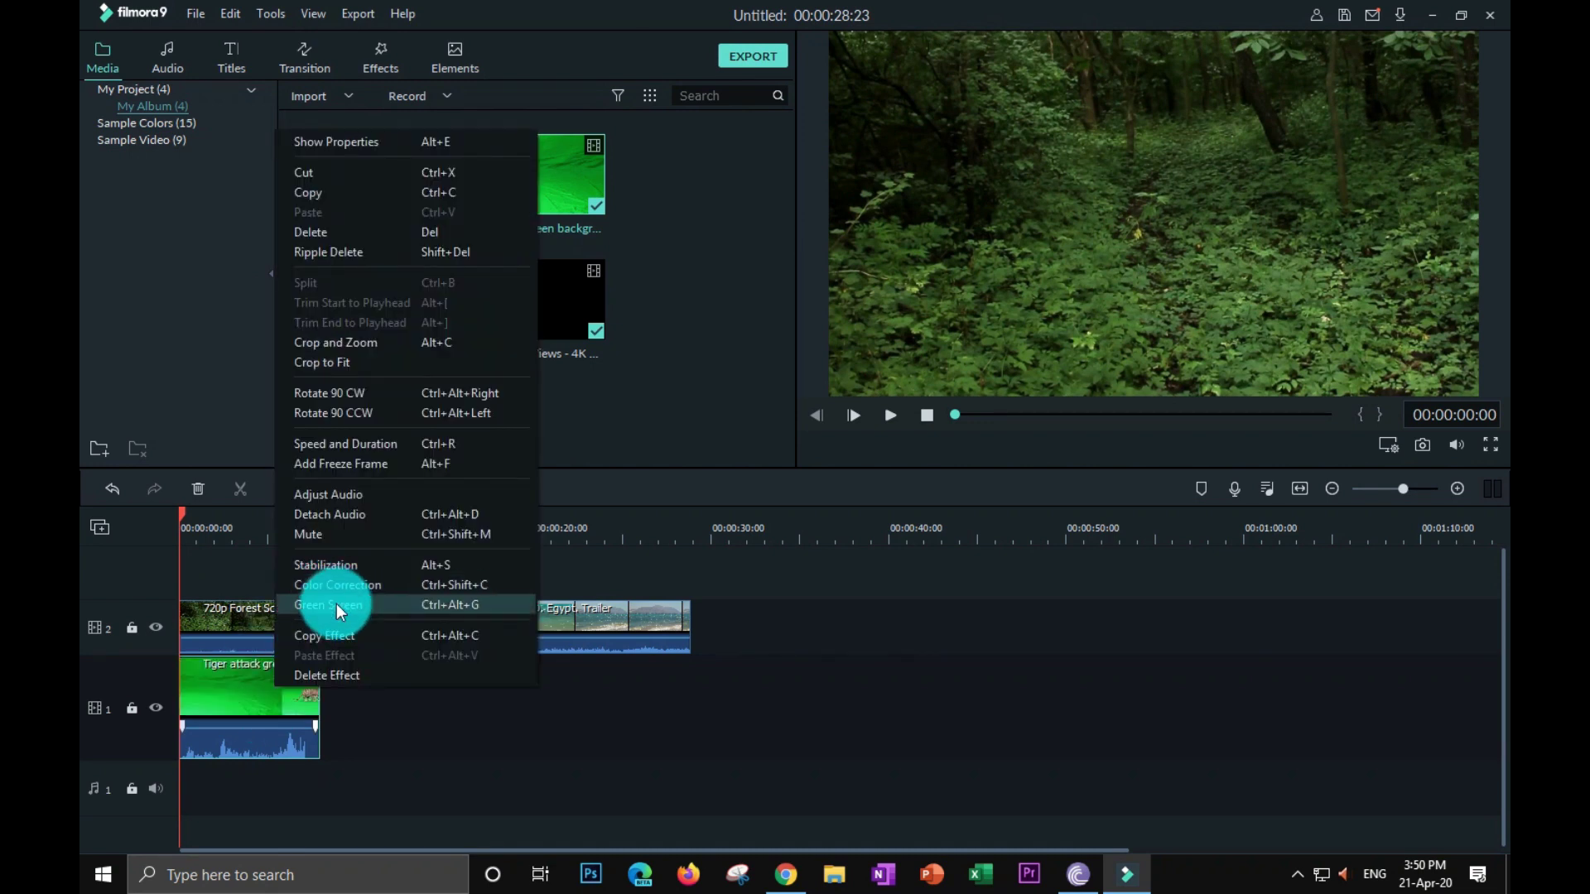
pyautogui.click(753, 571)
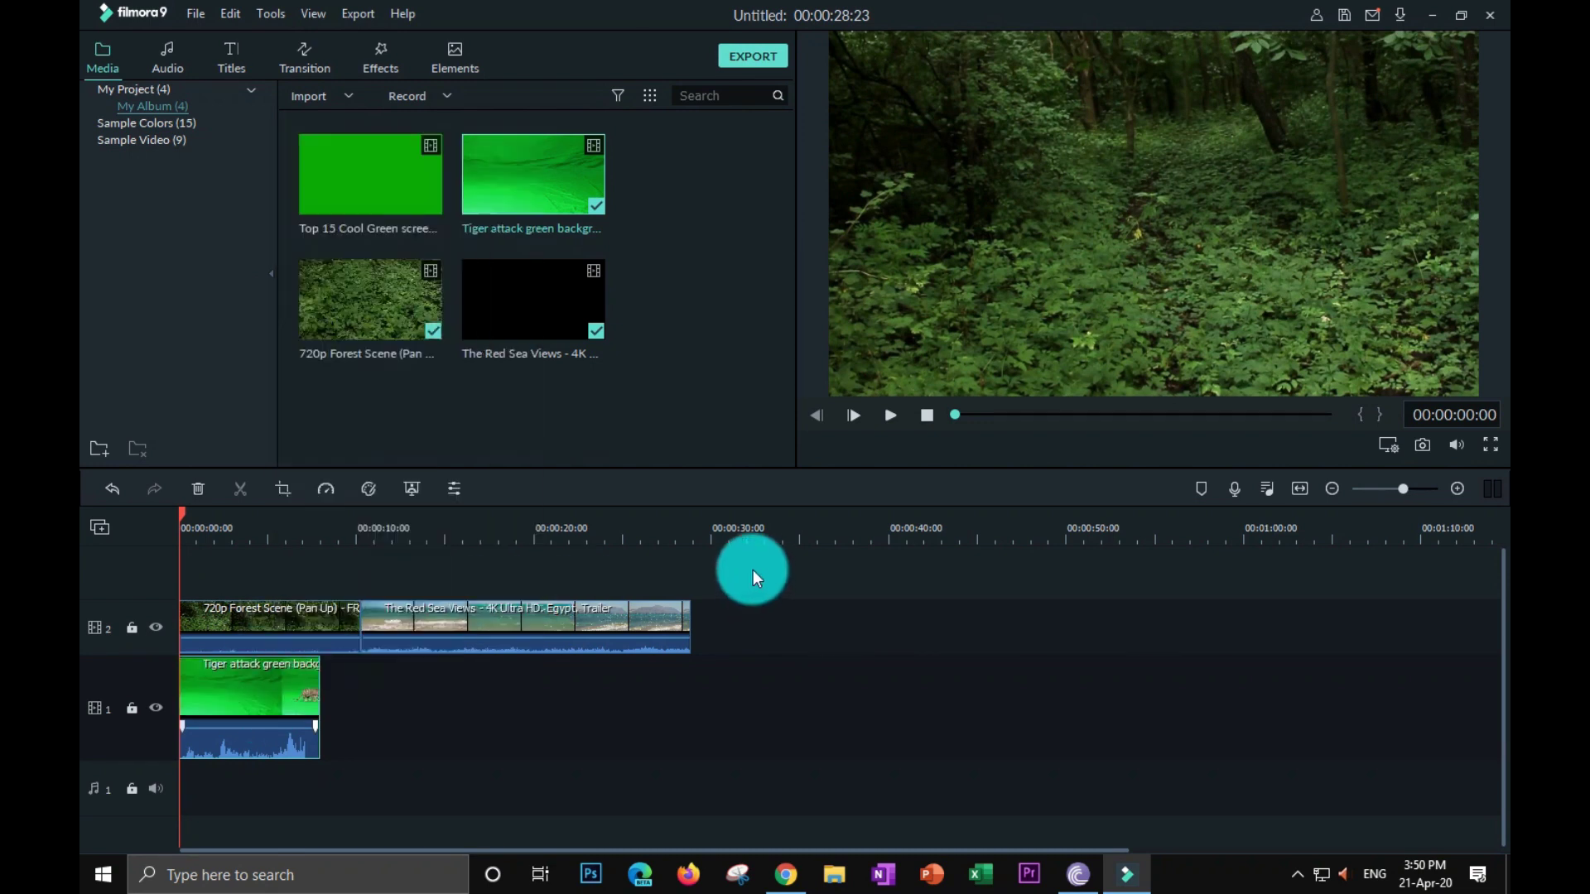
pyautogui.click(434, 495)
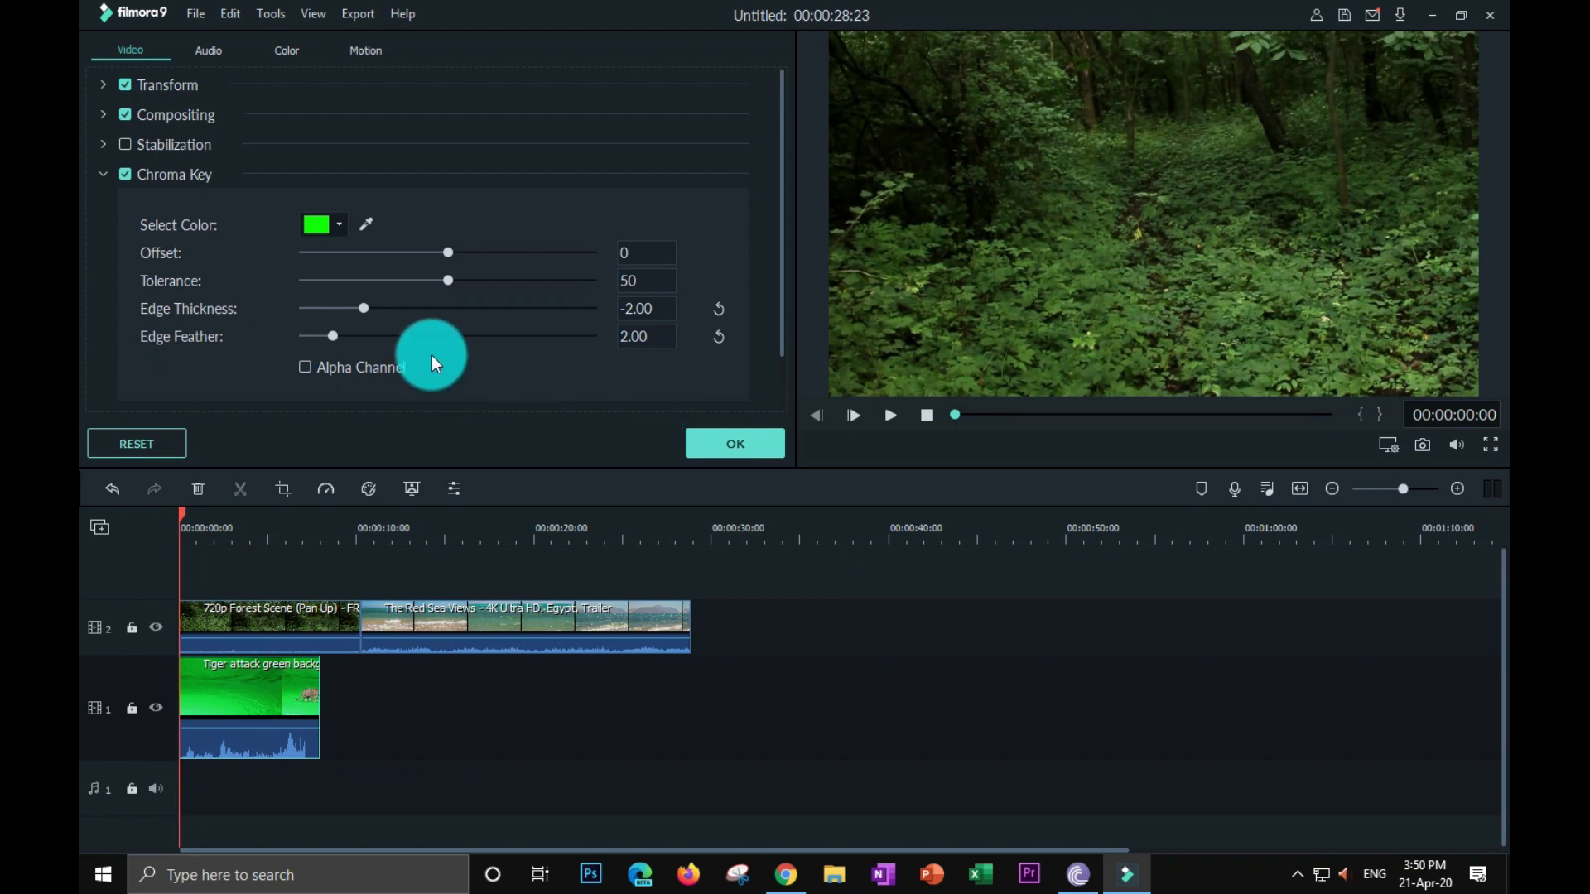
pyautogui.click(366, 223)
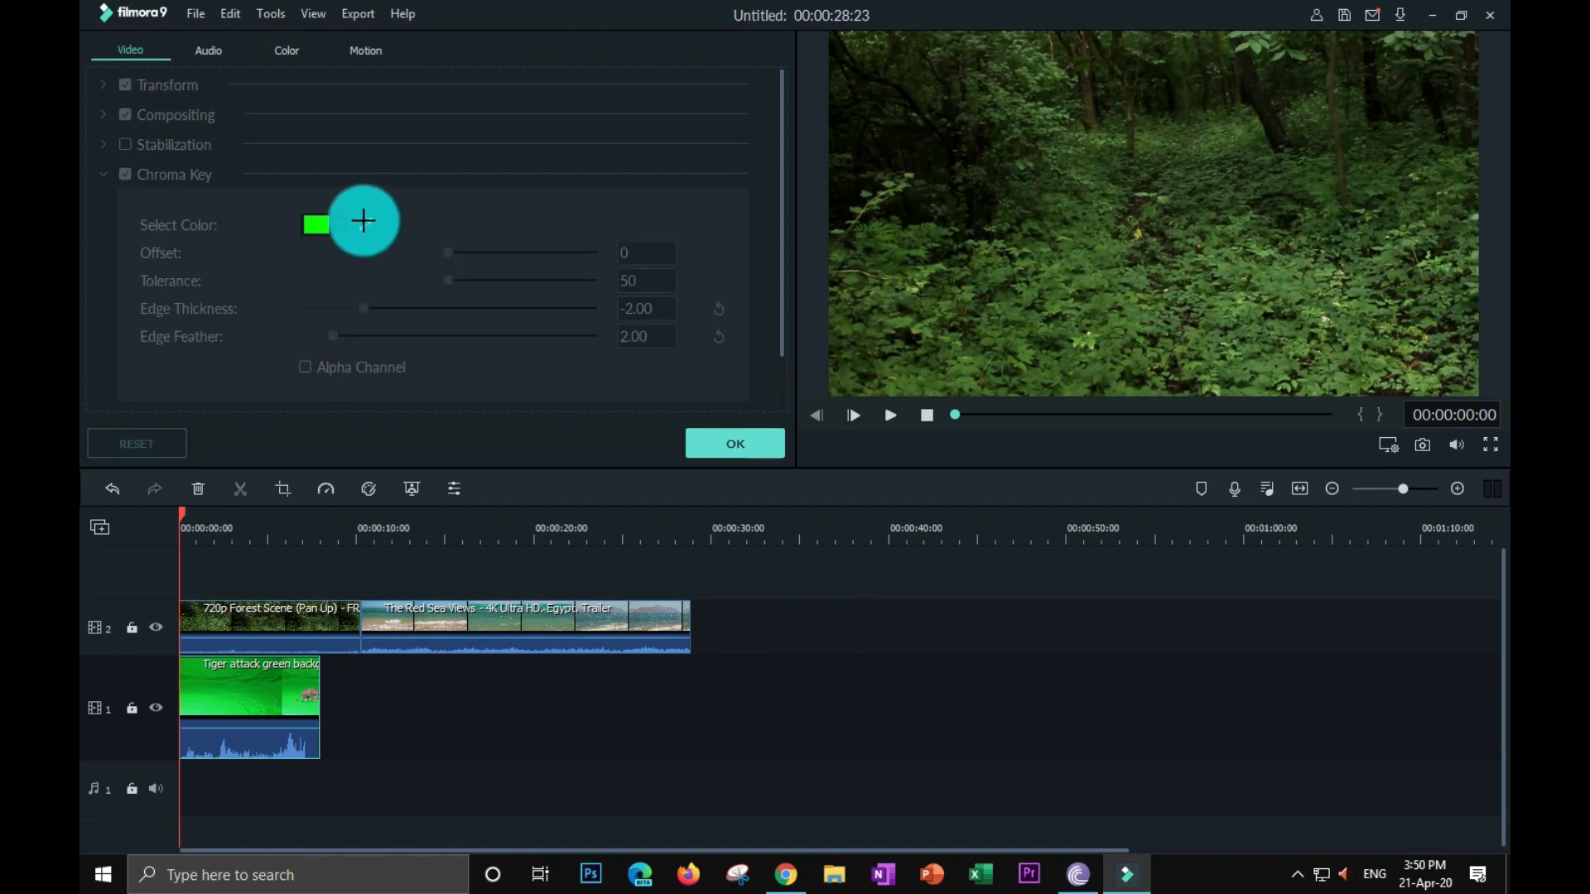
pyautogui.click(1054, 259)
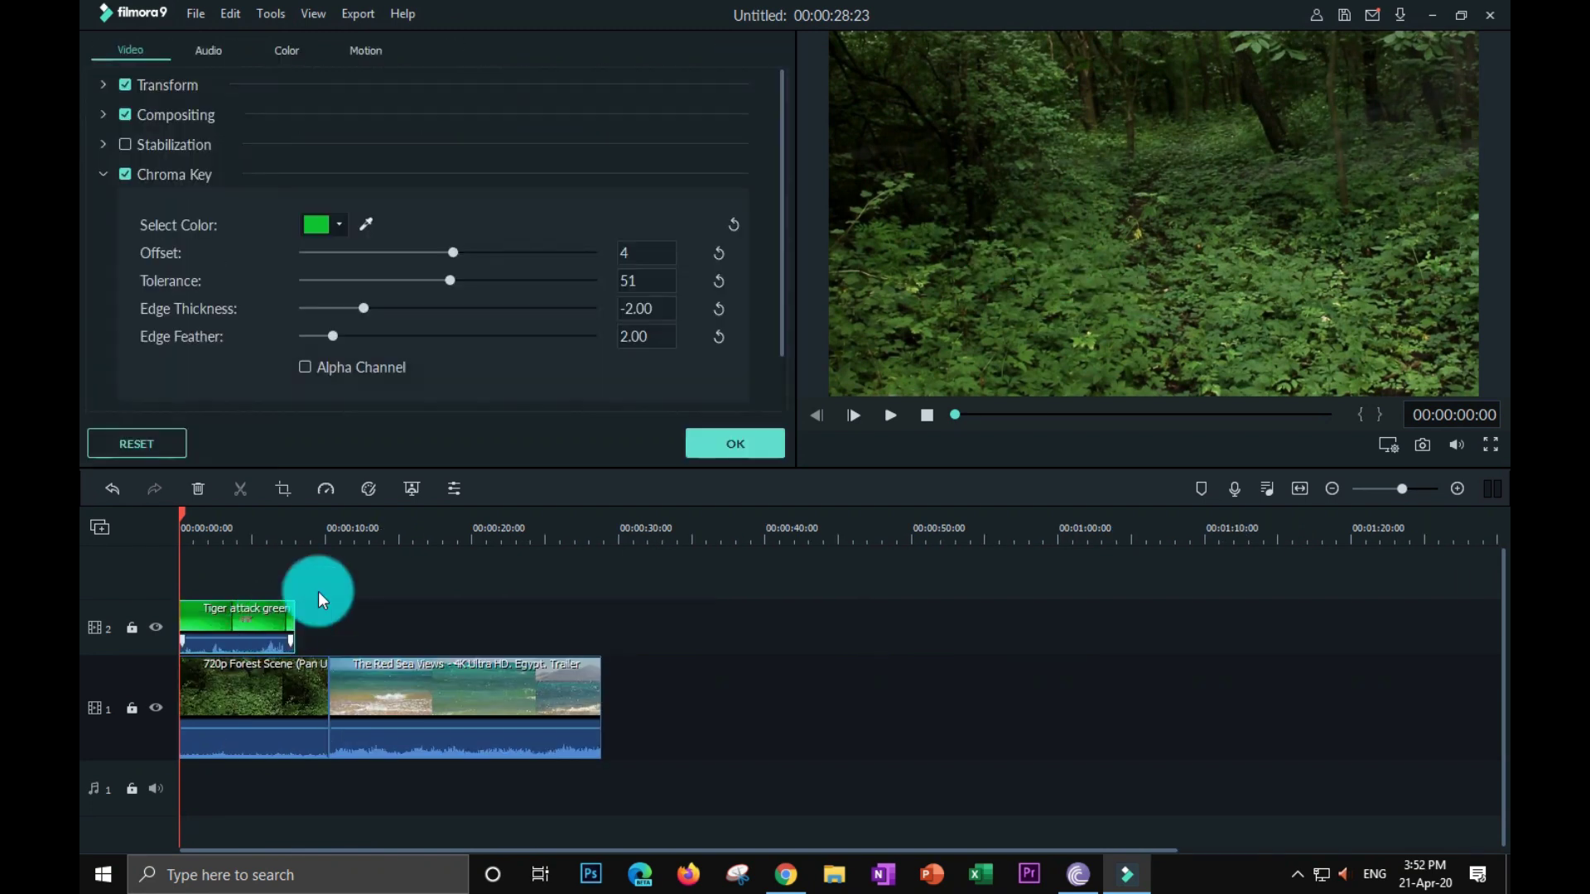
pyautogui.click(366, 223)
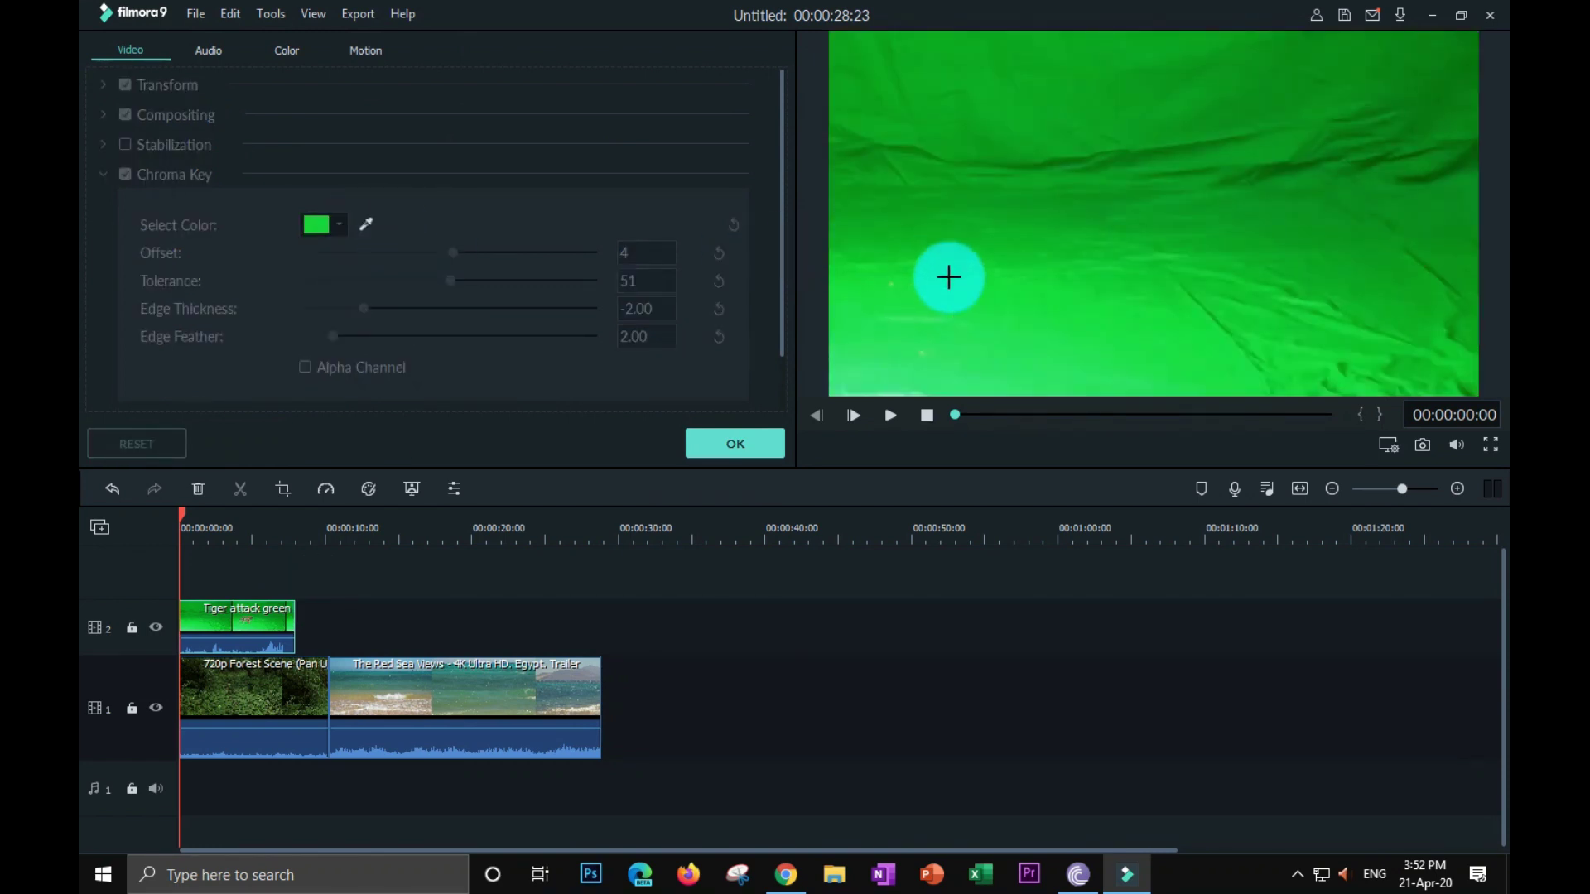
pyautogui.click(867, 346)
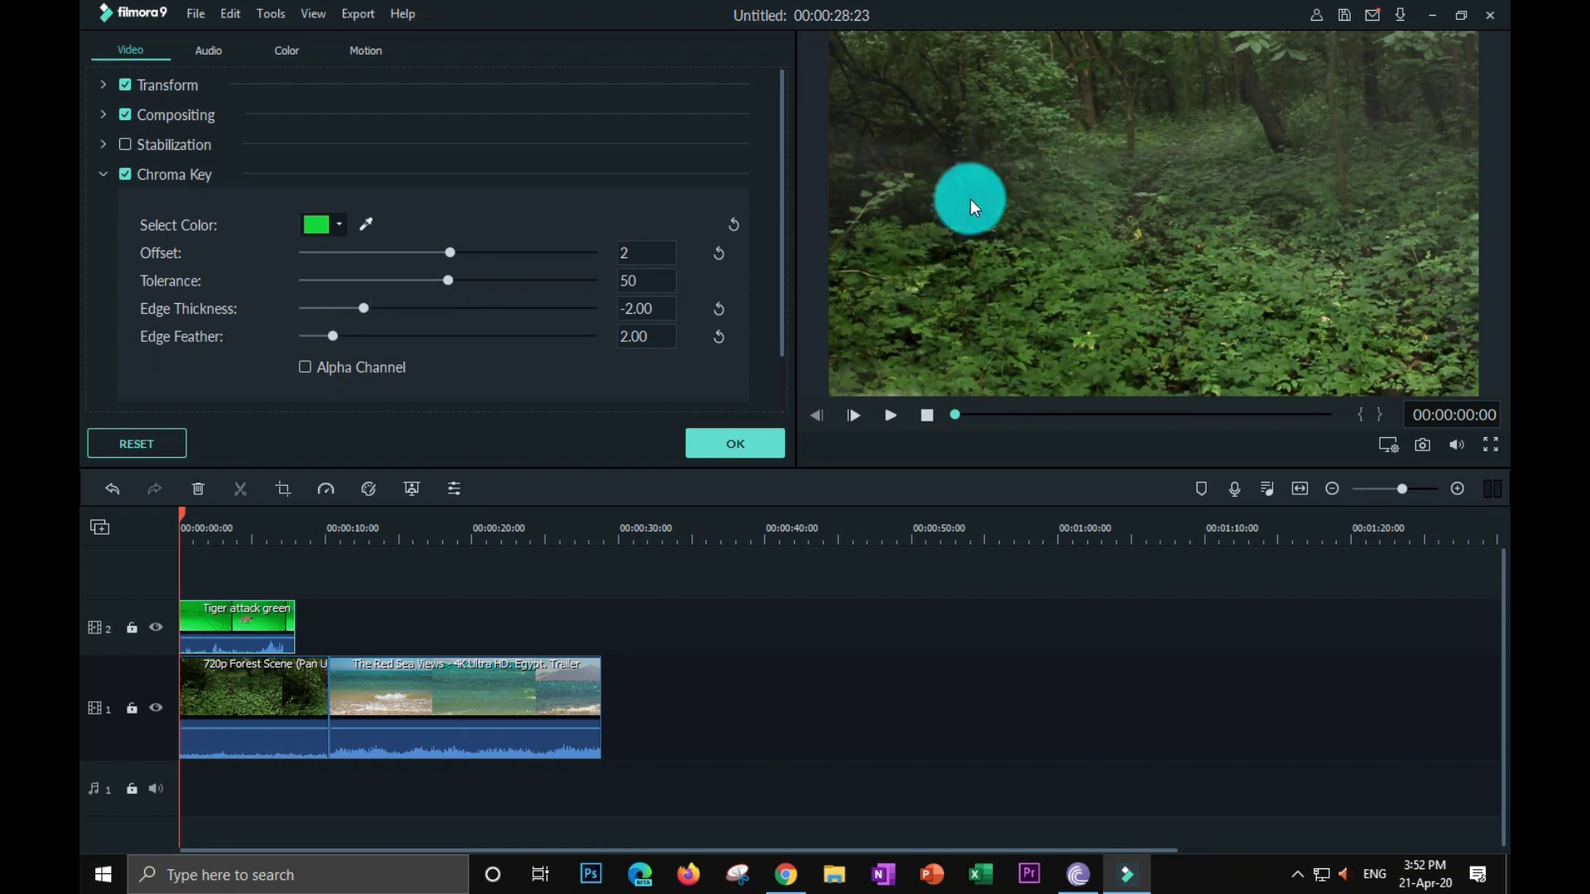
# Step: Set the tiger clip's chroma key edge thickness to 0.02, offset to 24 and edge feather to 3.17, and apply
pyautogui.moveTo(363, 305); pyautogui.dragTo(468, 308)
pyautogui.moveTo(456, 252)
pyautogui.mouseDown()
pyautogui.moveTo(515, 255)
pyautogui.moveTo(426, 260)
pyautogui.moveTo(482, 262)
pyautogui.mouseUp()
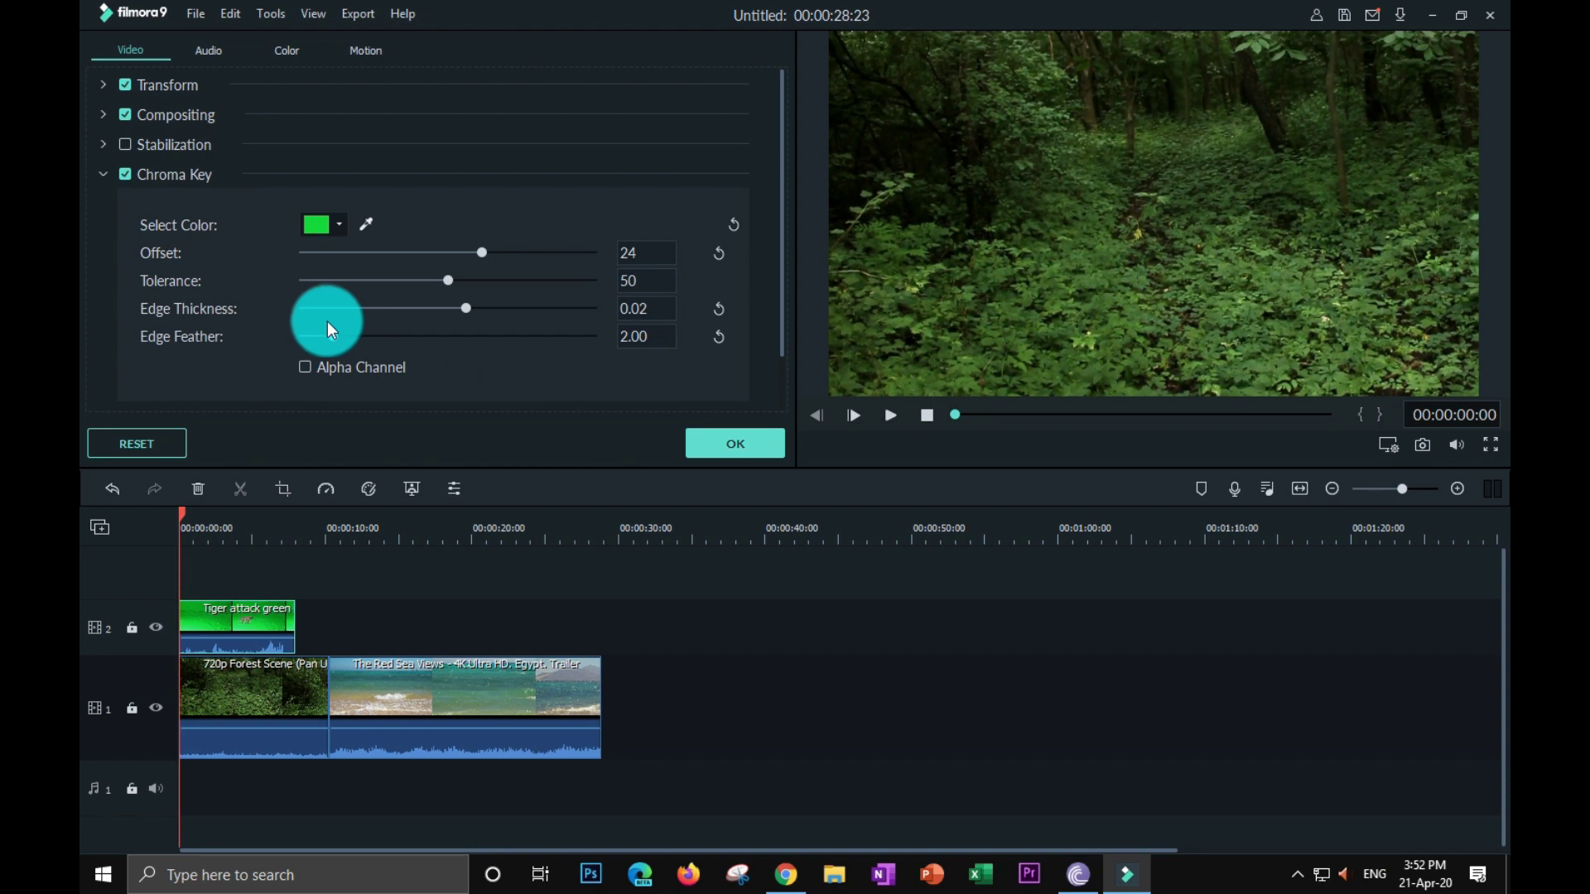
pyautogui.moveTo(332, 337); pyautogui.dragTo(351, 336)
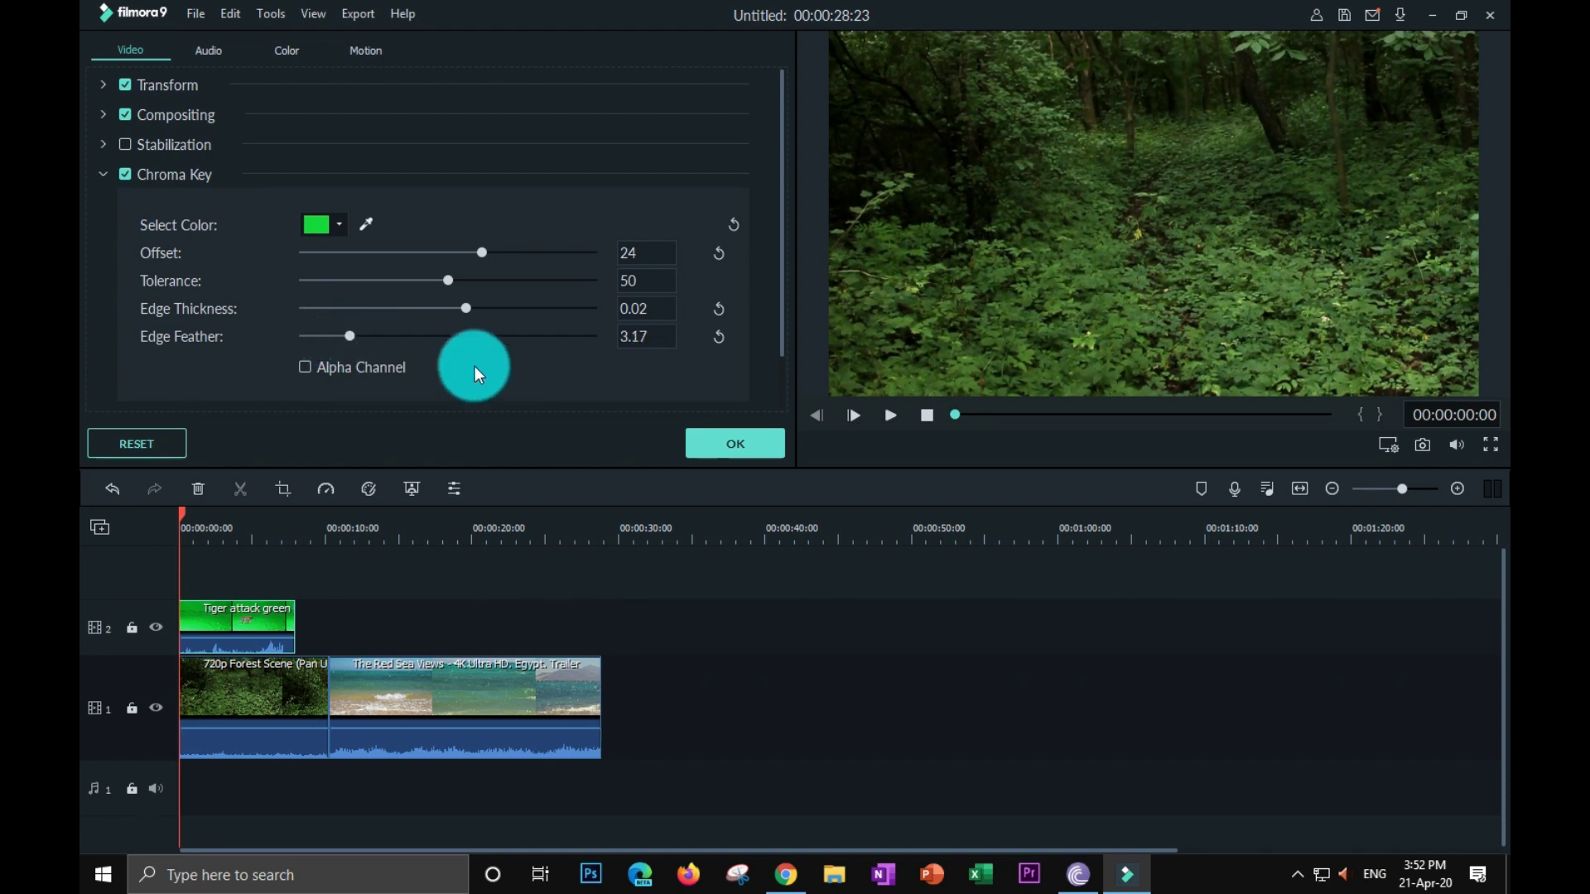
pyautogui.click(755, 449)
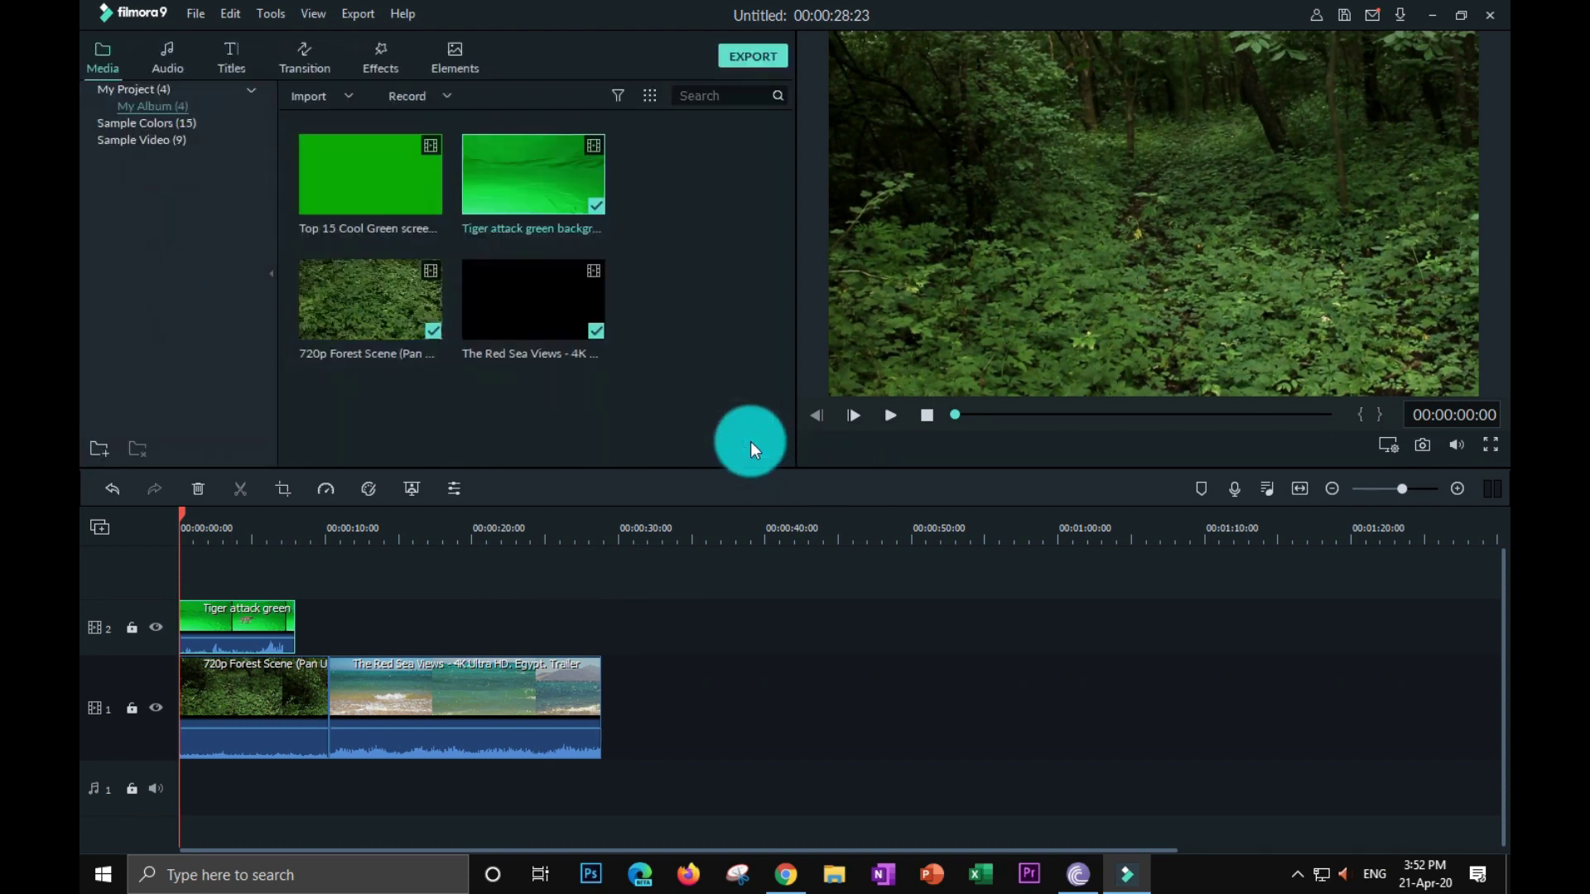
# Step: Play back the tiger over the forest, and replay it from about 3 seconds to check the keying
pyautogui.click(887, 416)
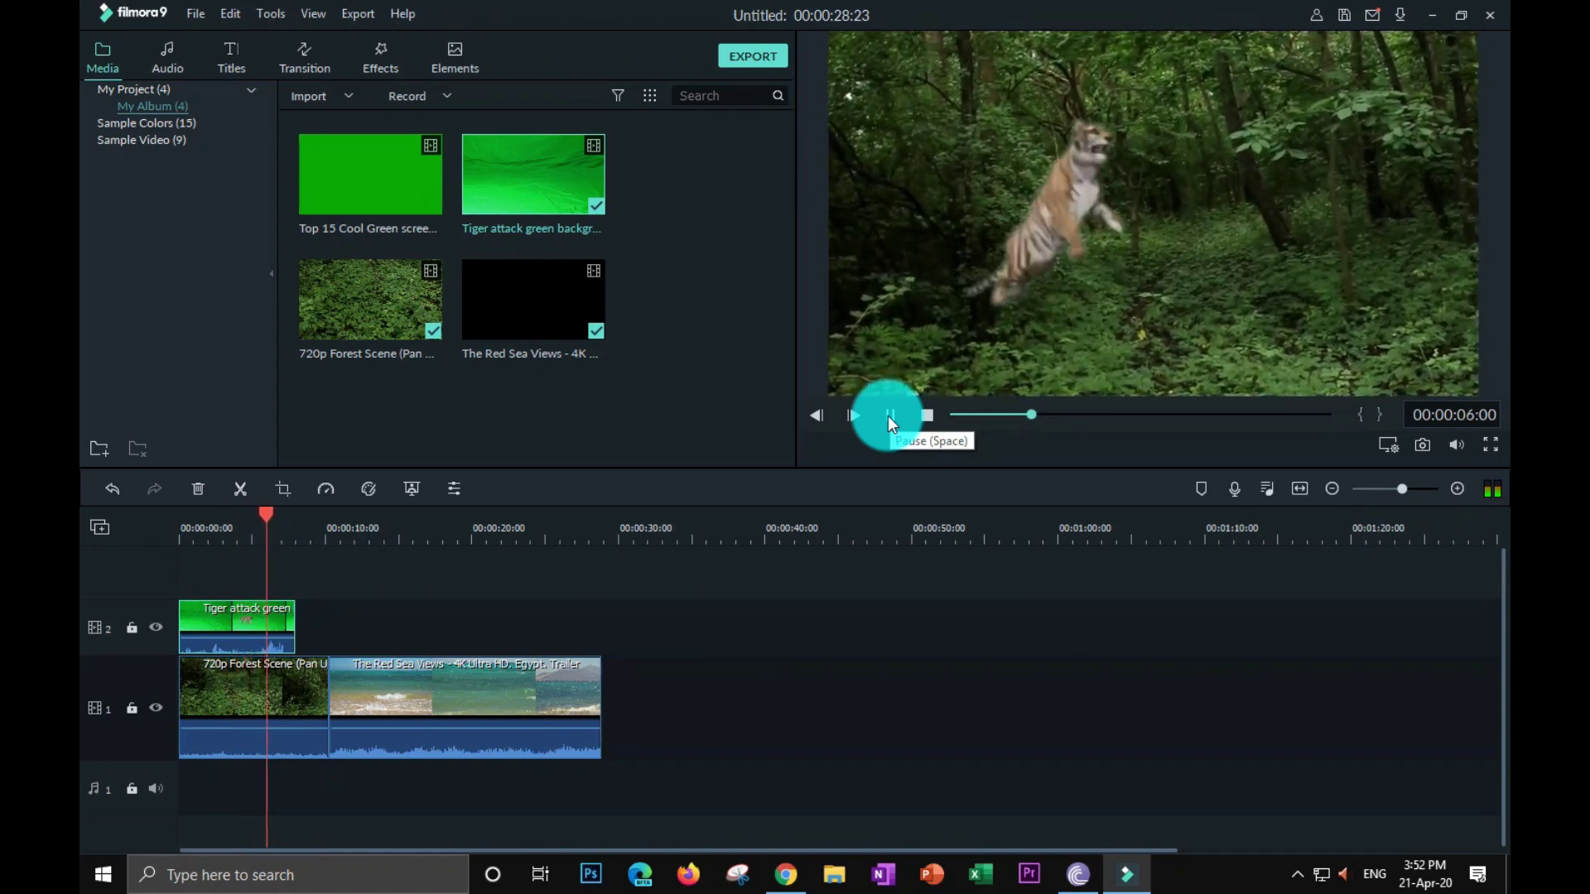
pyautogui.click(888, 416)
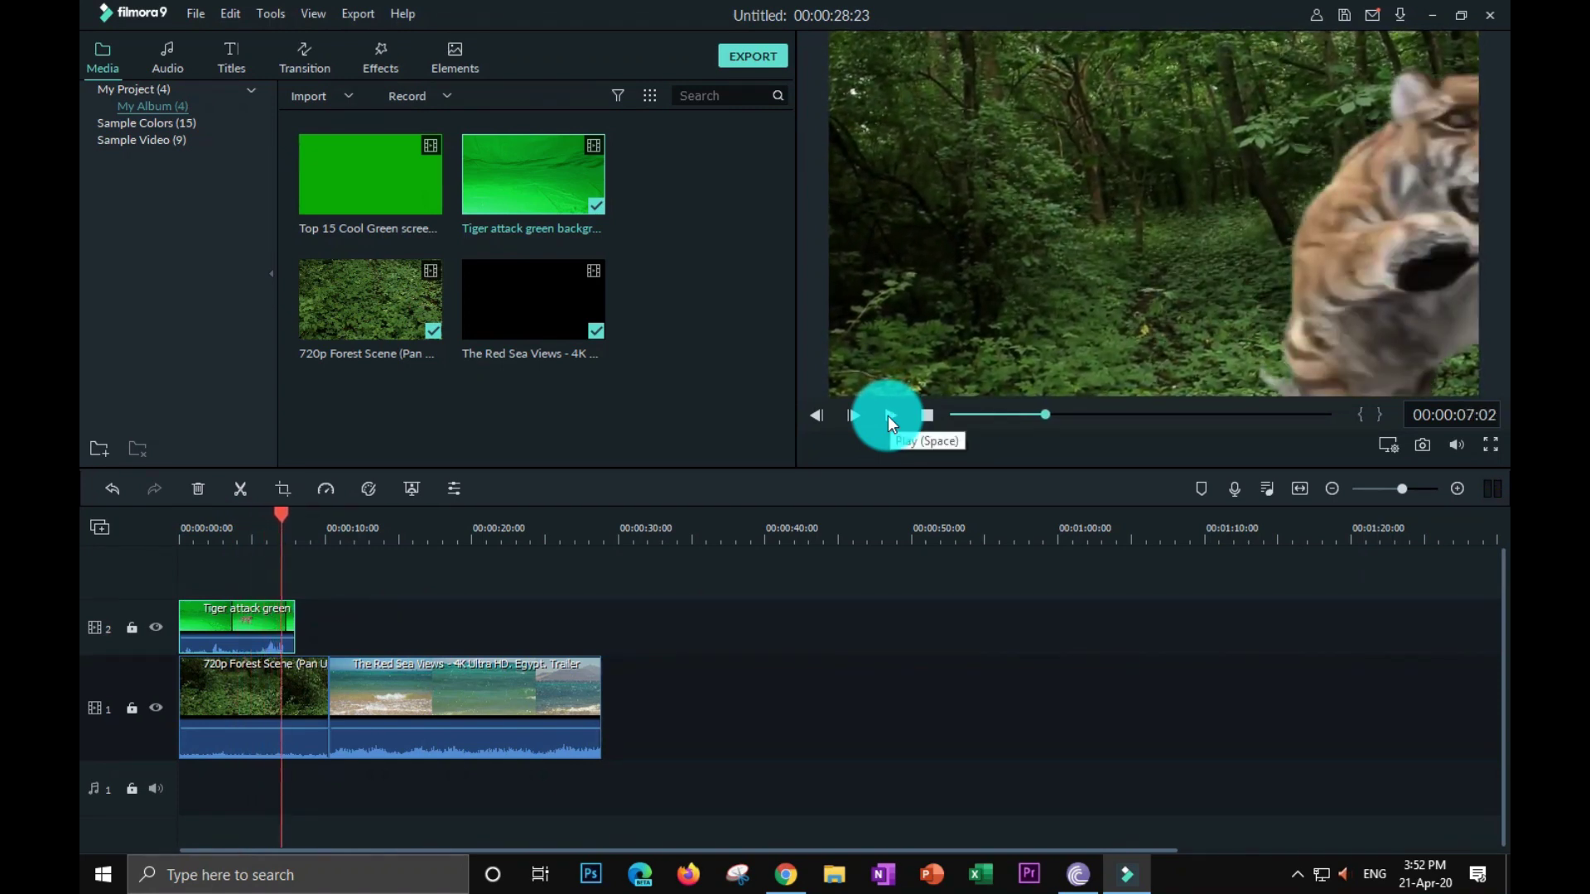
pyautogui.moveTo(282, 514); pyautogui.dragTo(226, 527)
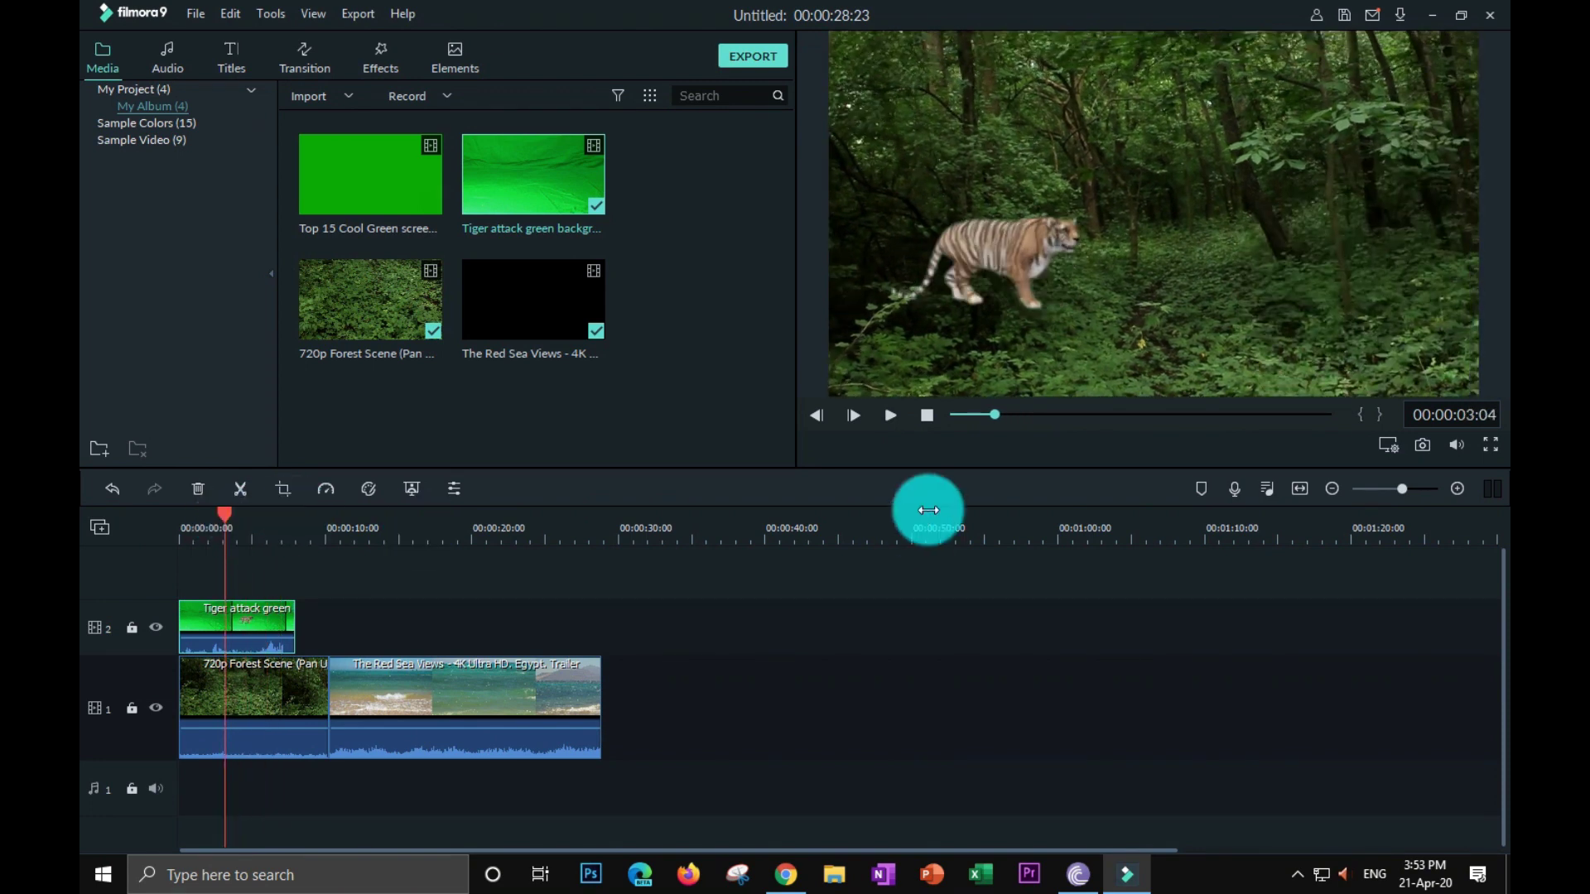
pyautogui.click(888, 415)
# Step: Reopen the tiger clip's chroma key settings and raise the offset to 34
pyautogui.click(242, 633)
pyautogui.doubleClick(266, 623)
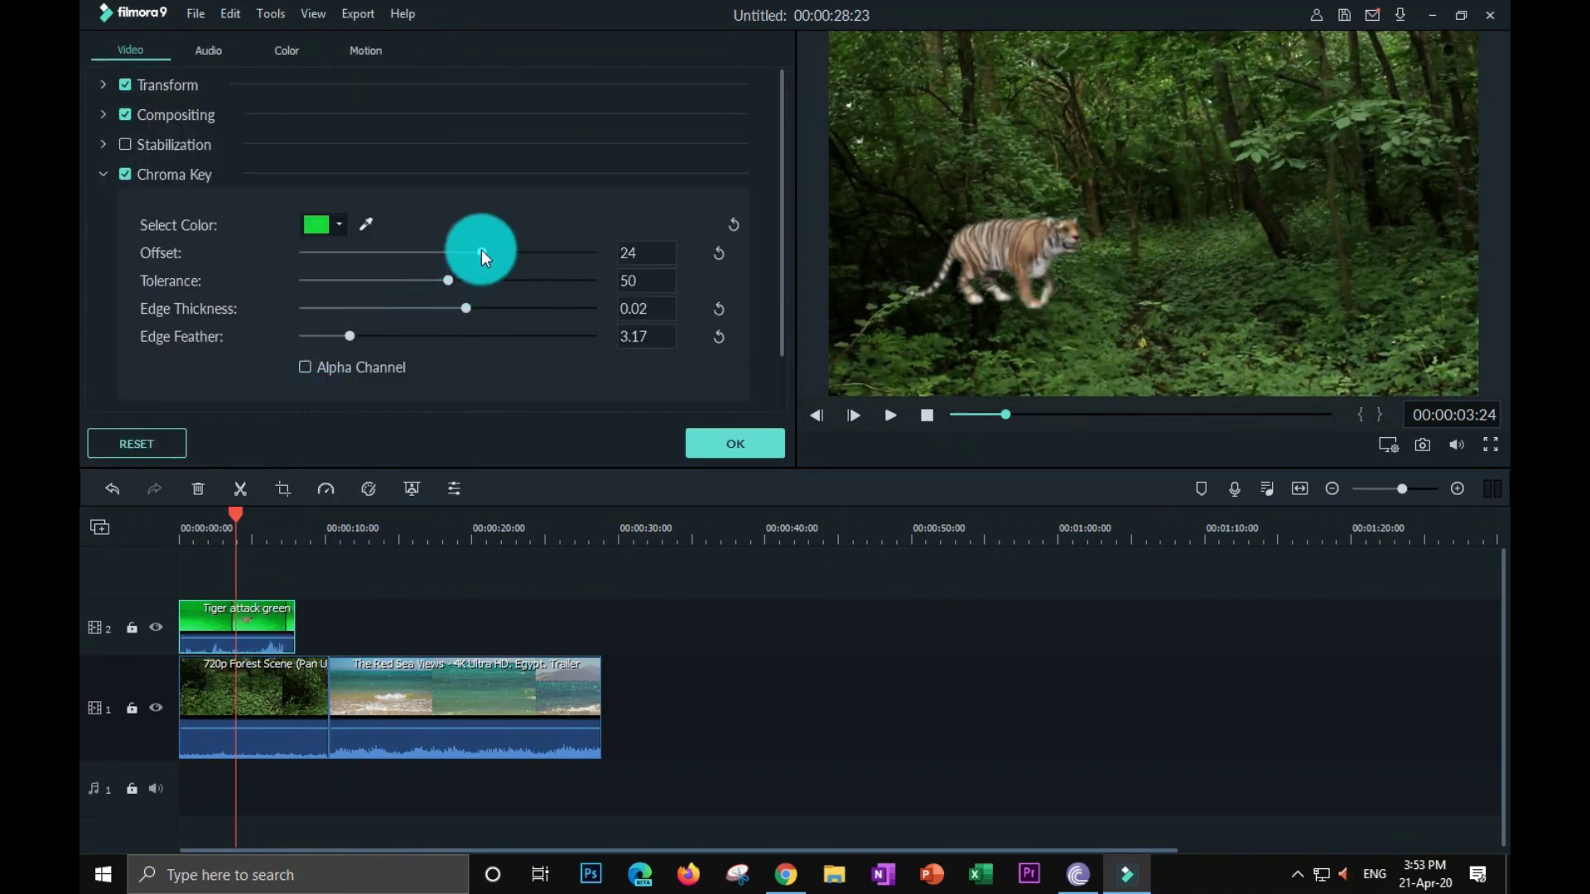
pyautogui.moveTo(482, 252)
pyautogui.mouseDown()
pyautogui.moveTo(505, 251)
pyautogui.moveTo(452, 257)
pyautogui.moveTo(497, 260)
pyautogui.mouseUp()
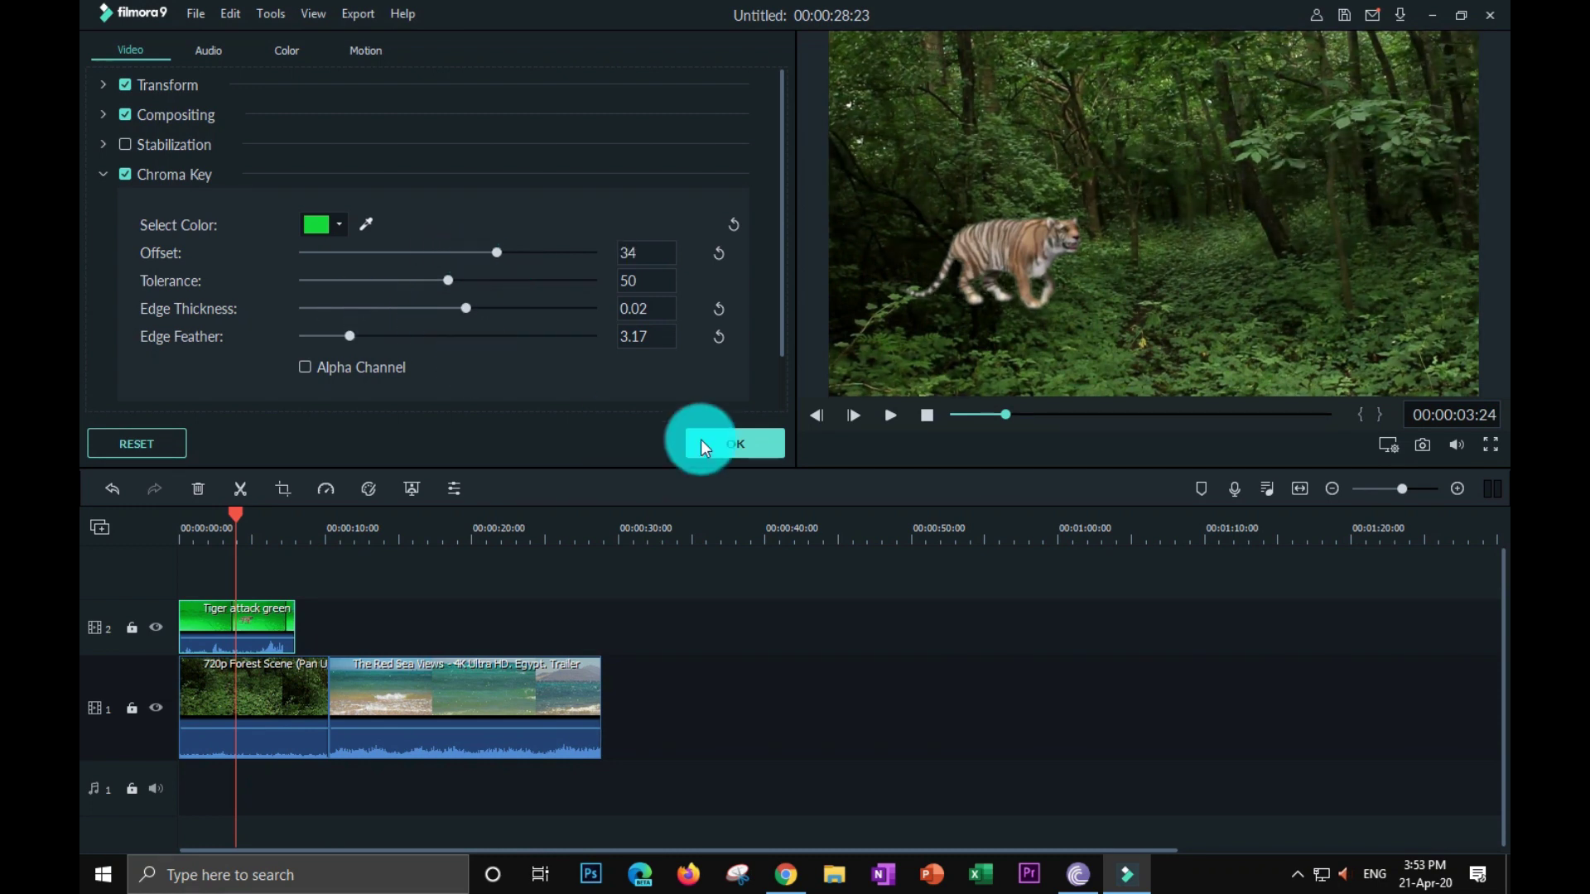
# Step: Scale the tiger overlay down slightly, lower it in the forest frame, apply the changes and preview the composite
pyautogui.click(1378, 108)
pyautogui.moveTo(1478, 33); pyautogui.dragTo(1416, 68)
pyautogui.moveTo(1267, 174); pyautogui.dragTo(1192, 270)
pyautogui.click(727, 463)
pyautogui.click(237, 519)
pyautogui.click(736, 444)
pyautogui.click(891, 415)
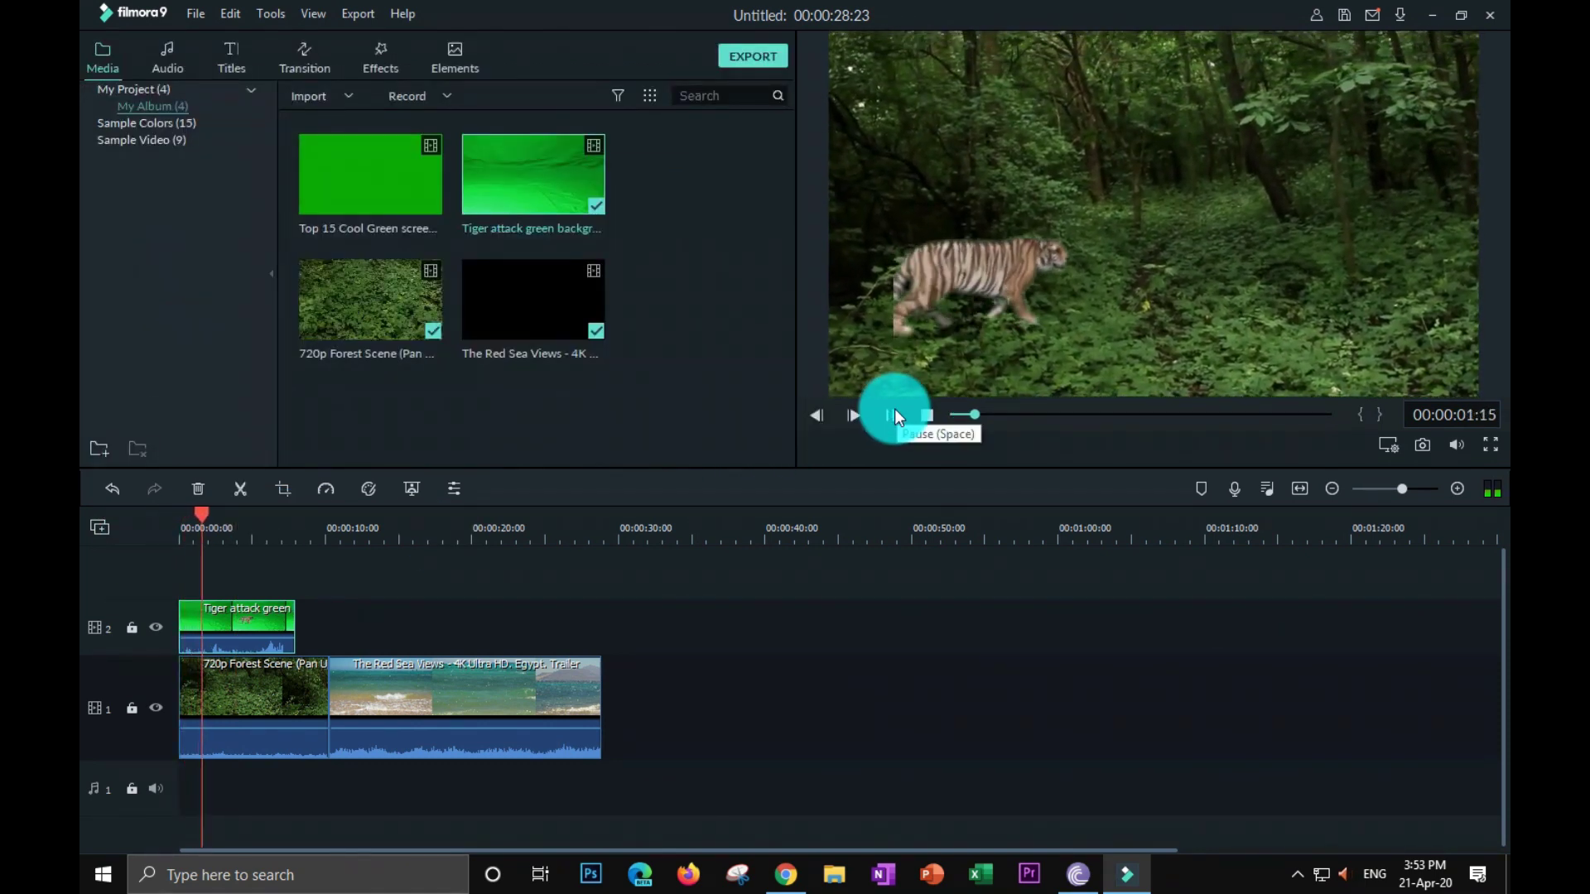
pyautogui.click(894, 409)
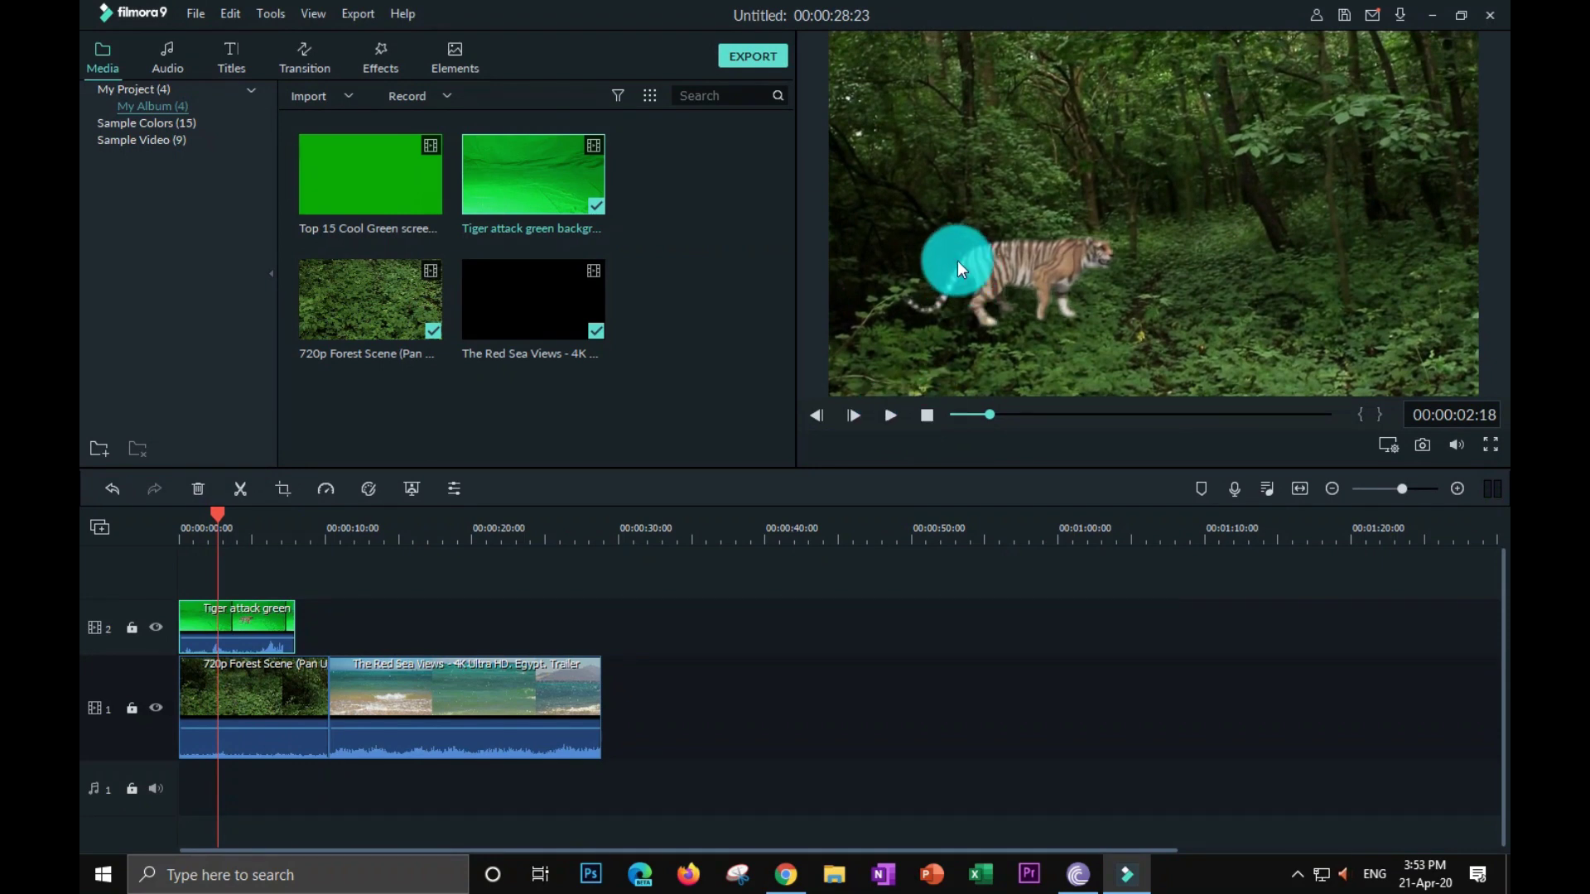
# Step: Shift the tiger overlay toward the left side of the forest scene, apply the change and play back the composite
pyautogui.doubleClick(266, 630)
pyautogui.click(1197, 235)
pyautogui.moveTo(1151, 265); pyautogui.dragTo(1057, 265)
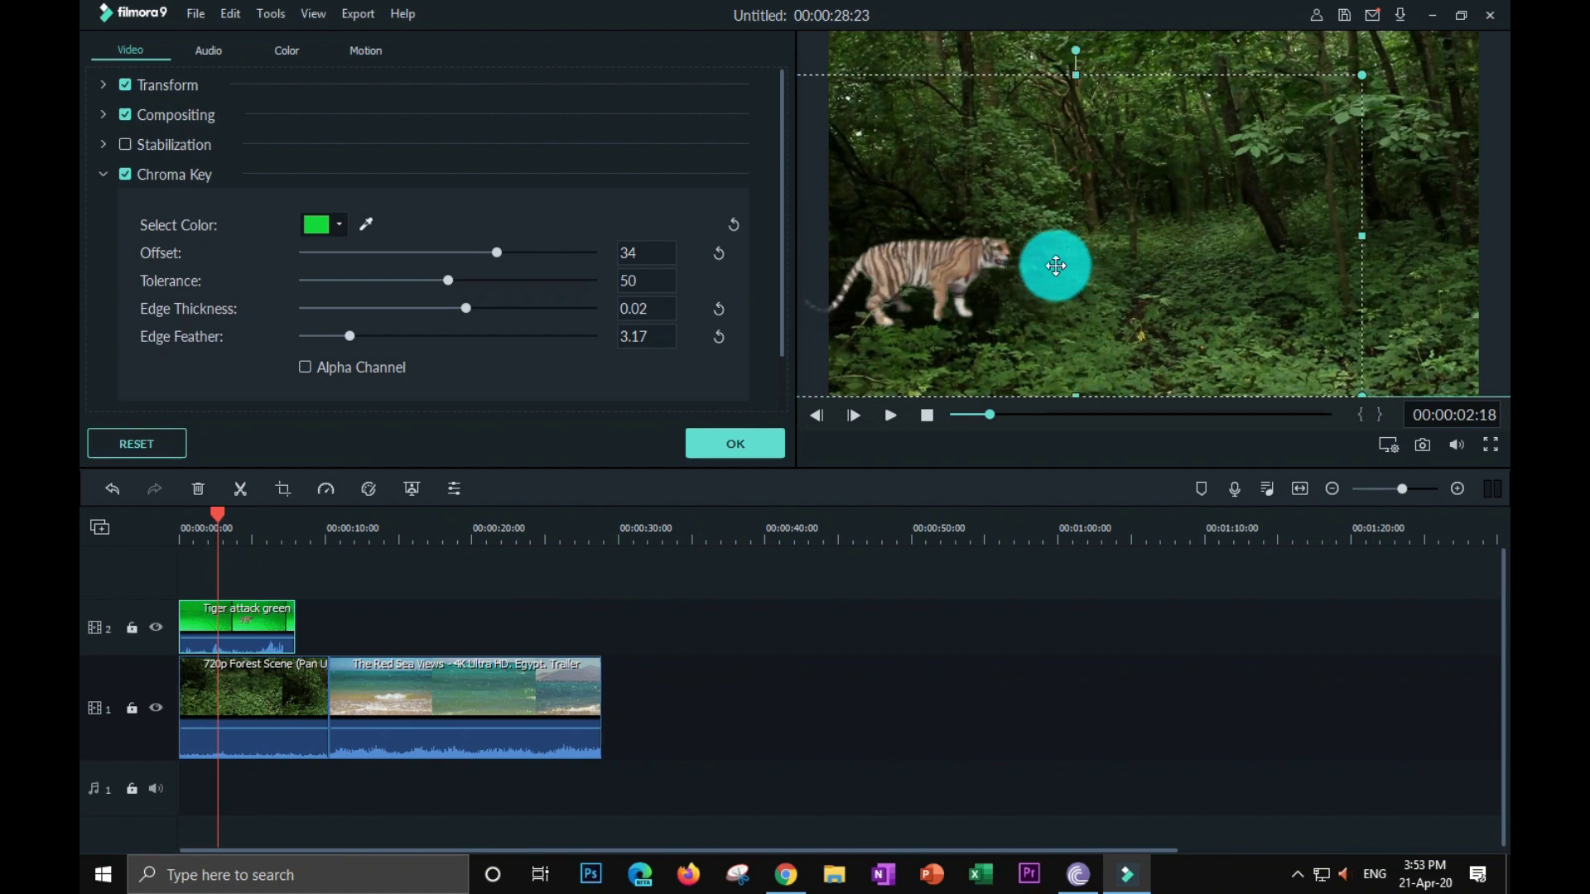
pyautogui.click(725, 452)
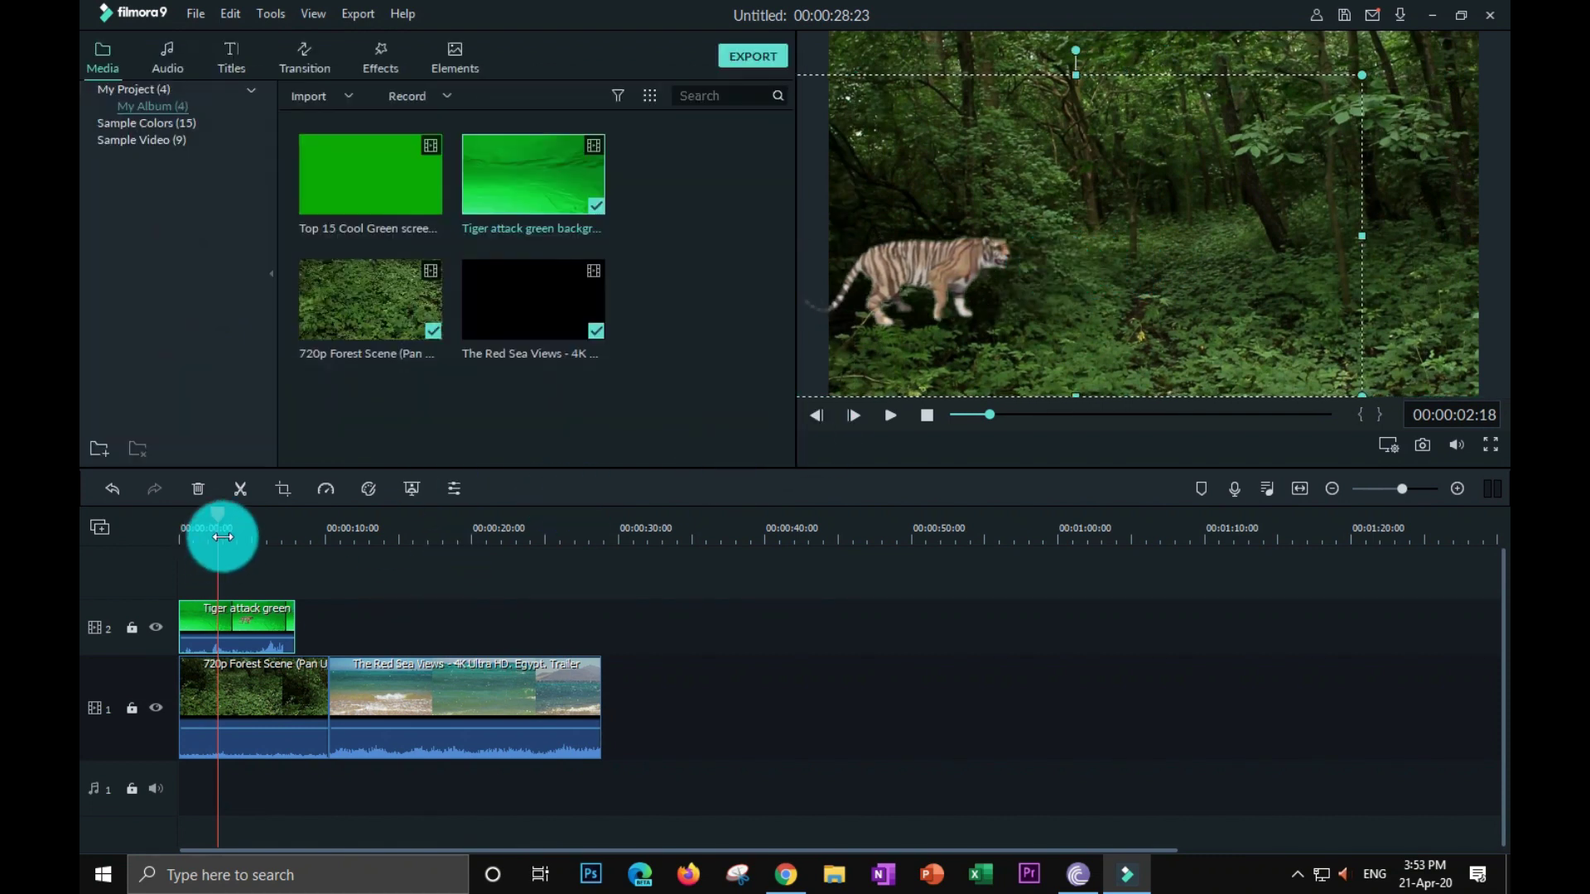
pyautogui.click(890, 416)
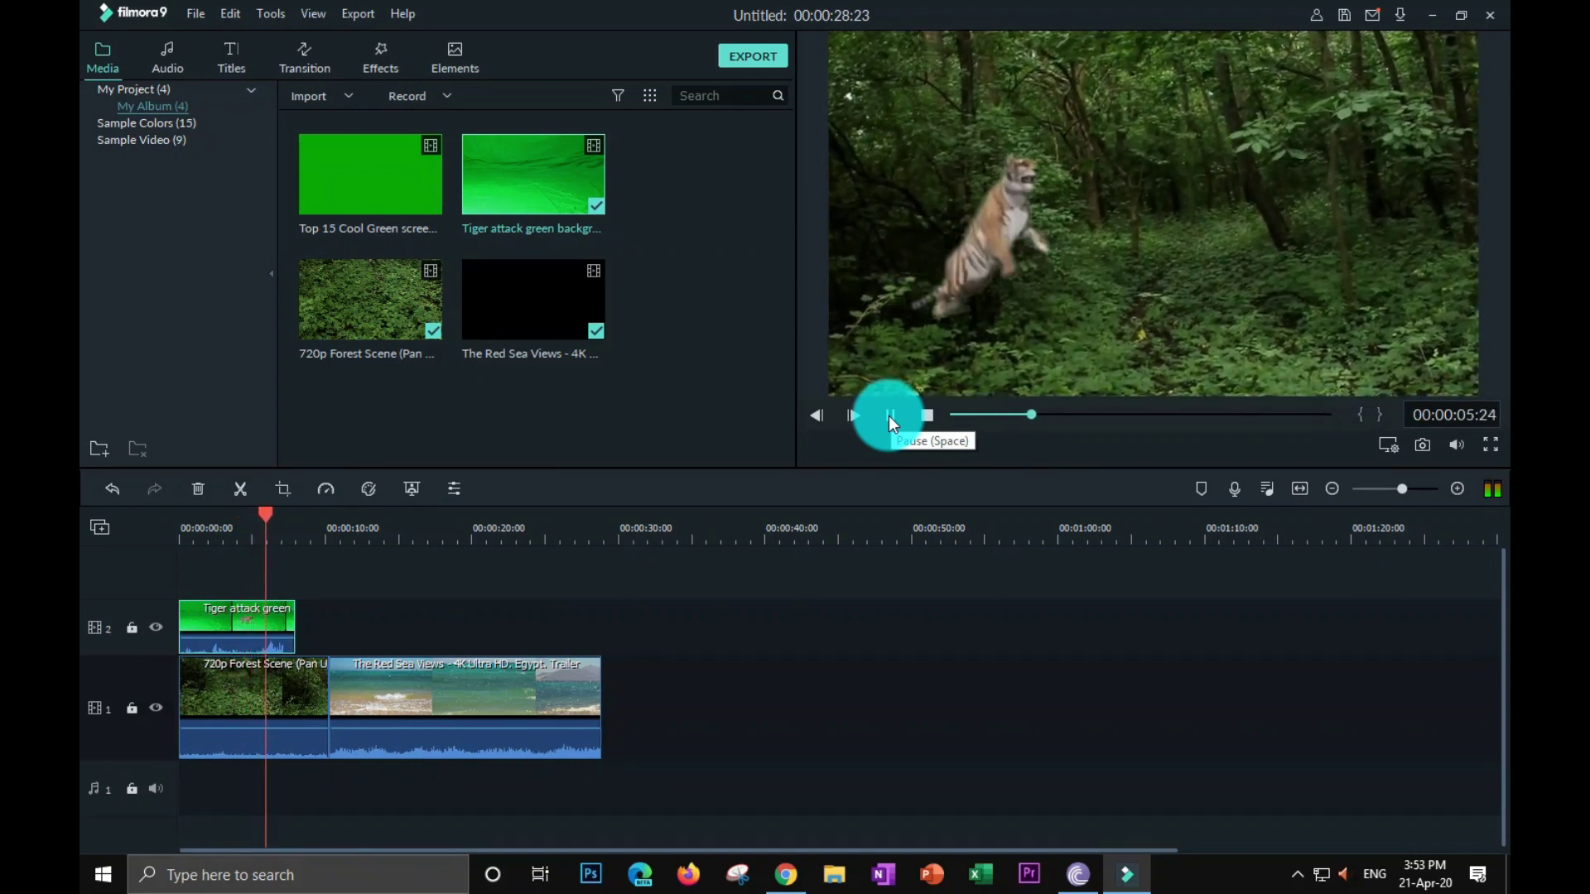
pyautogui.click(888, 415)
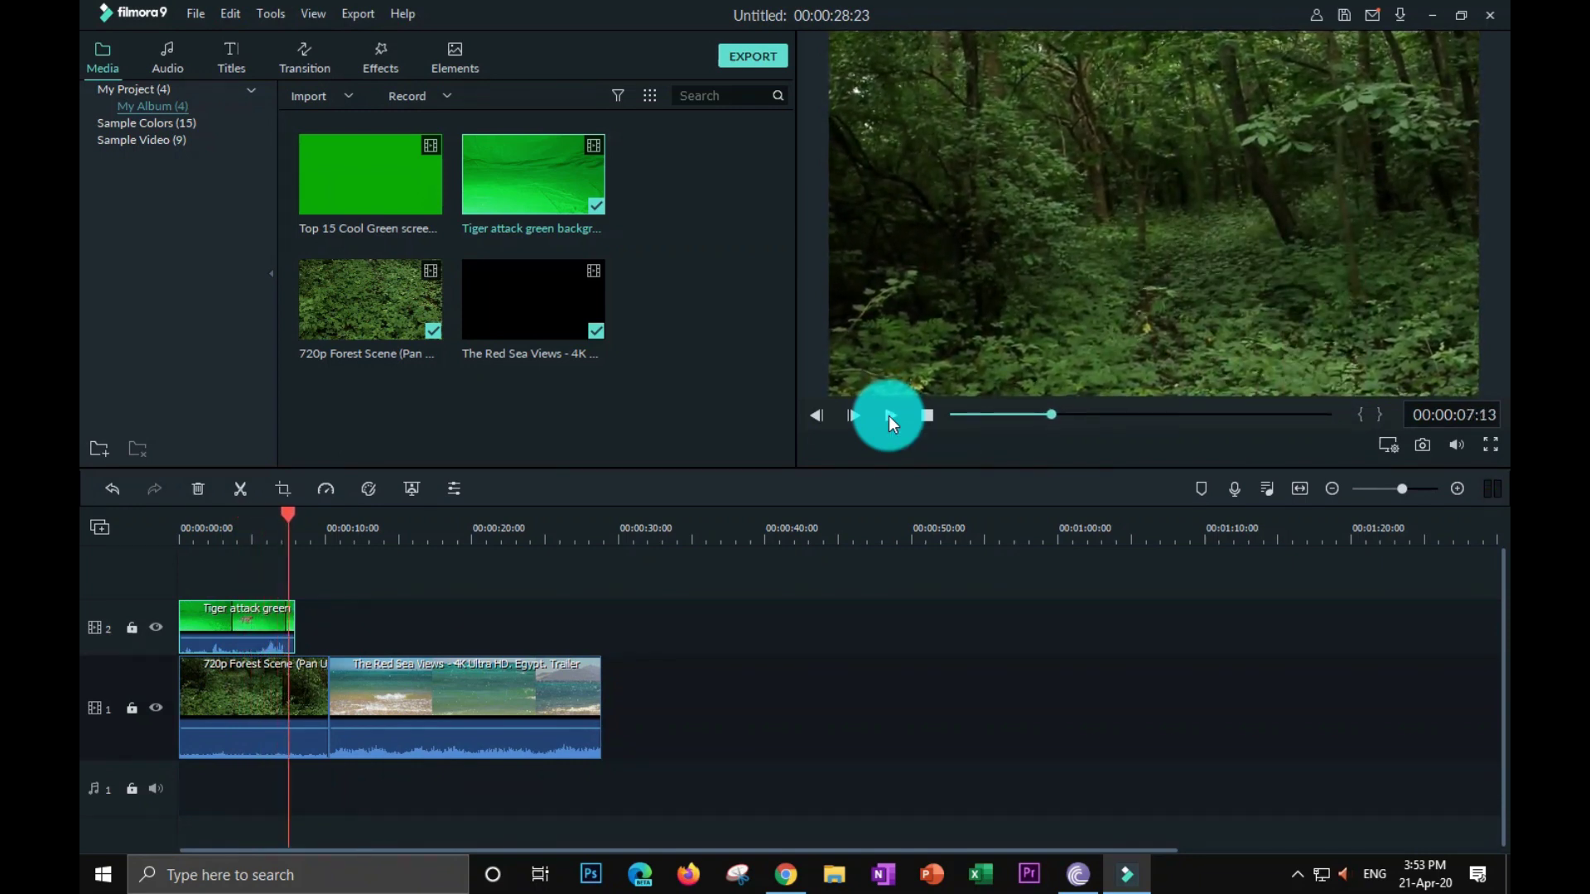
# Step: Add a second tiger clip above the start of the Red Sea clip, and trim the forest clip to the first tiger clip's end
pyautogui.moveTo(554, 213); pyautogui.dragTo(348, 603)
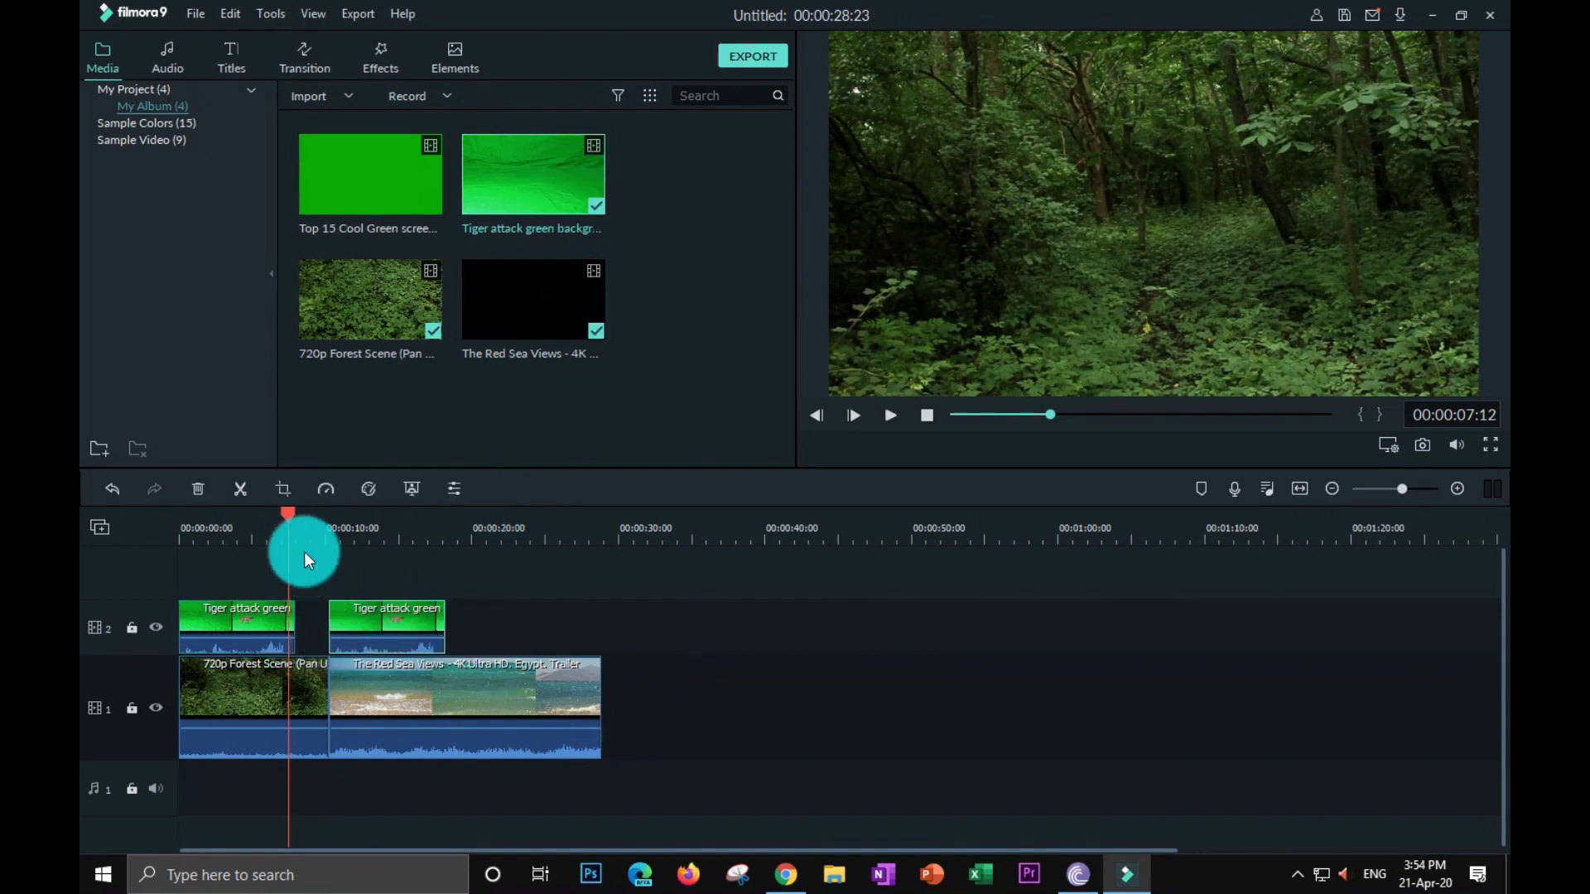
pyautogui.click(290, 518)
pyautogui.click(380, 629)
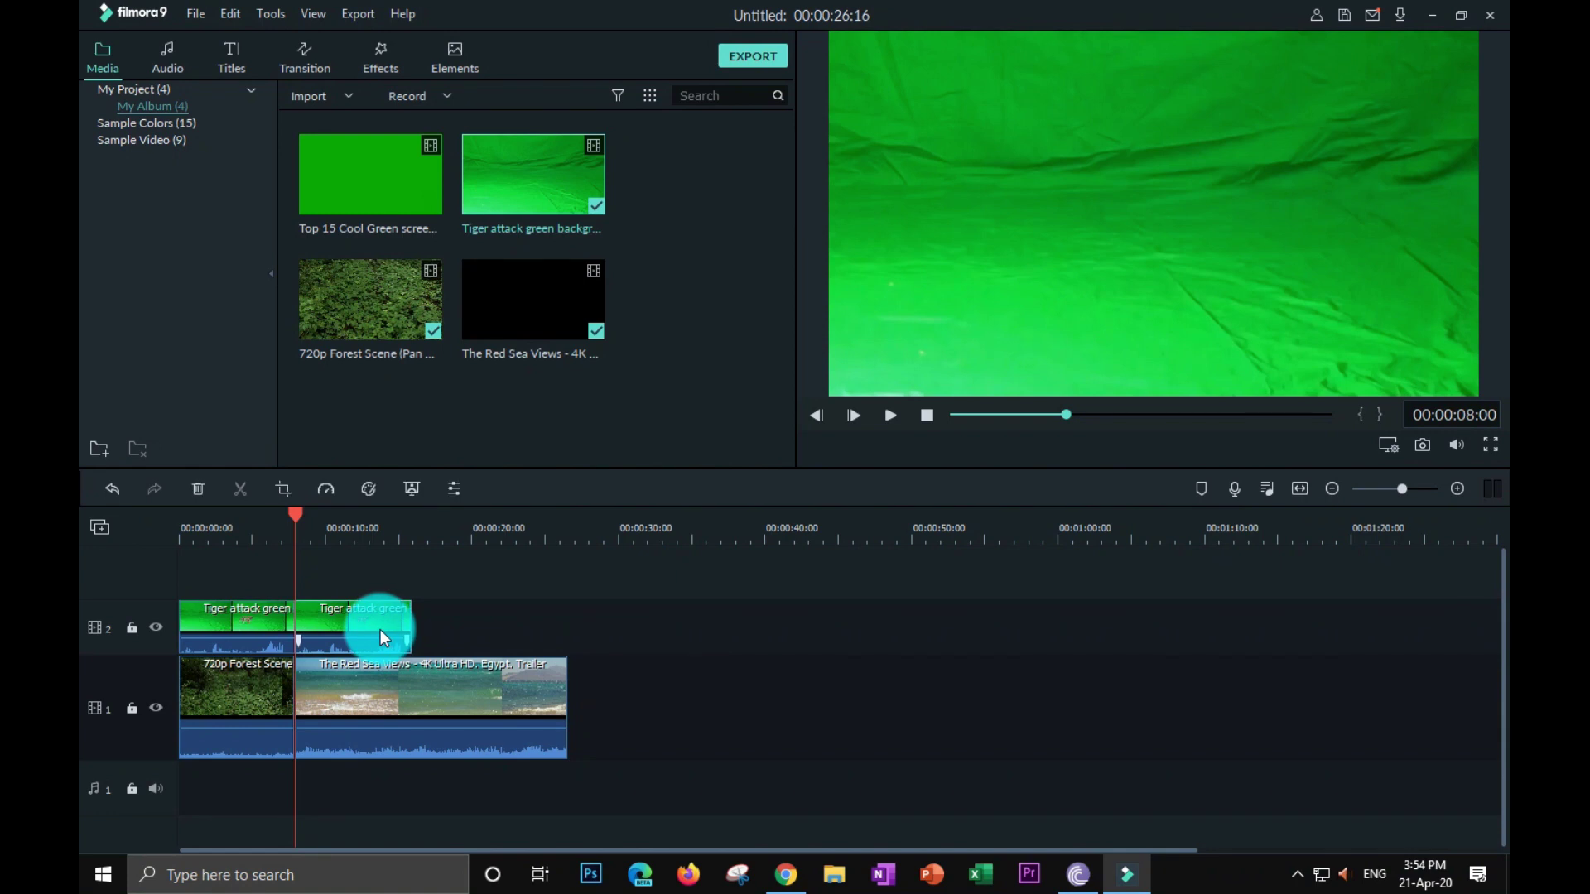
# Step: Key out the second tiger clip's green backdrop by sampling its color in the preview, and apply
pyautogui.click(411, 488)
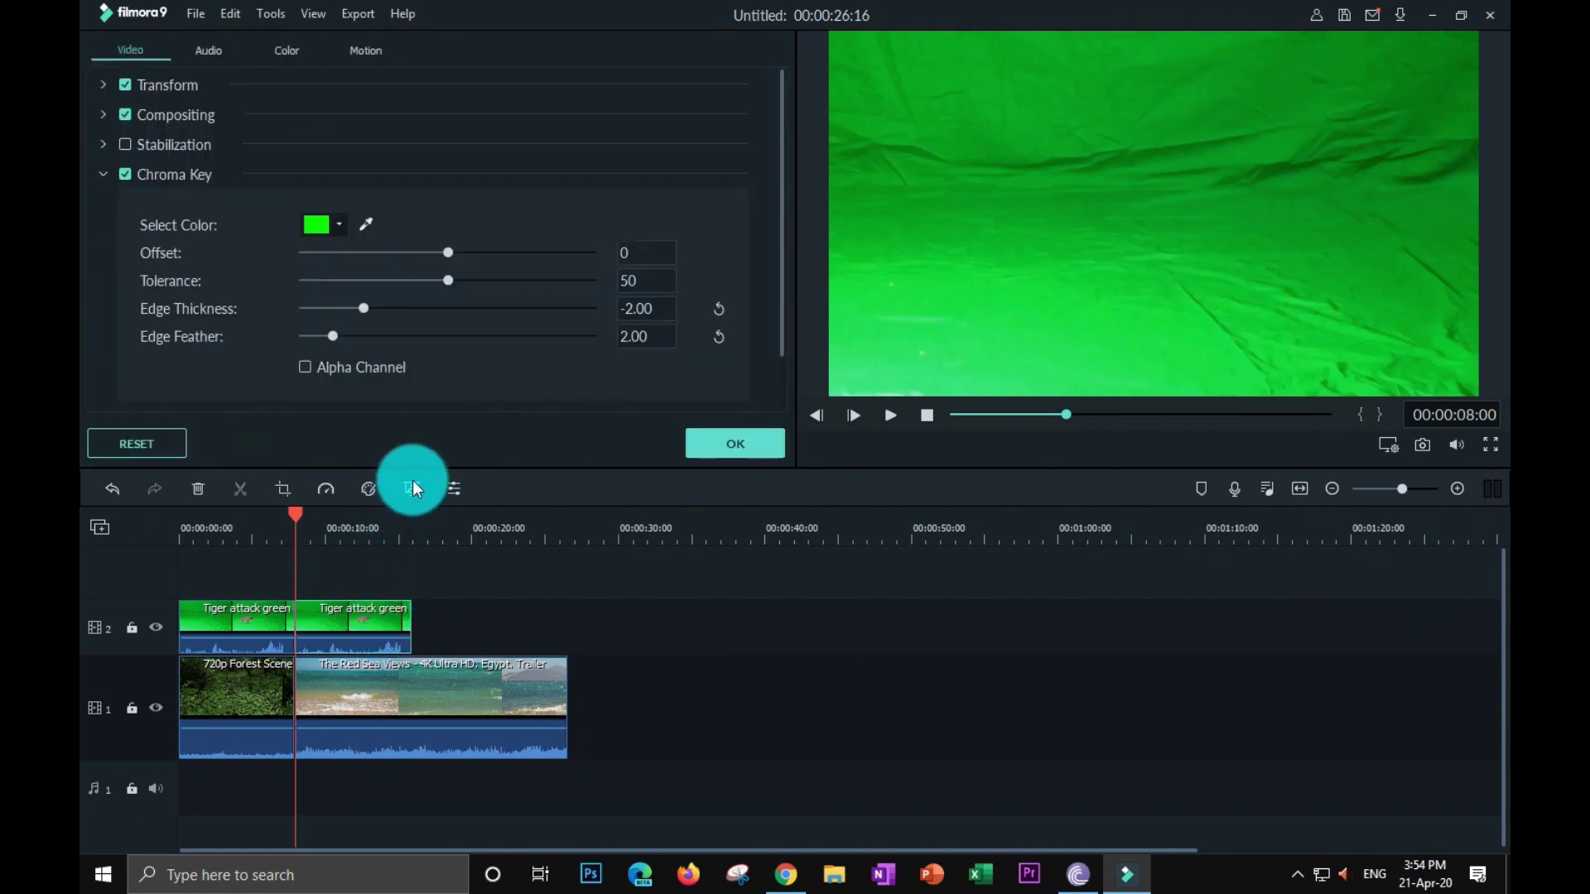
pyautogui.click(366, 224)
pyautogui.click(924, 239)
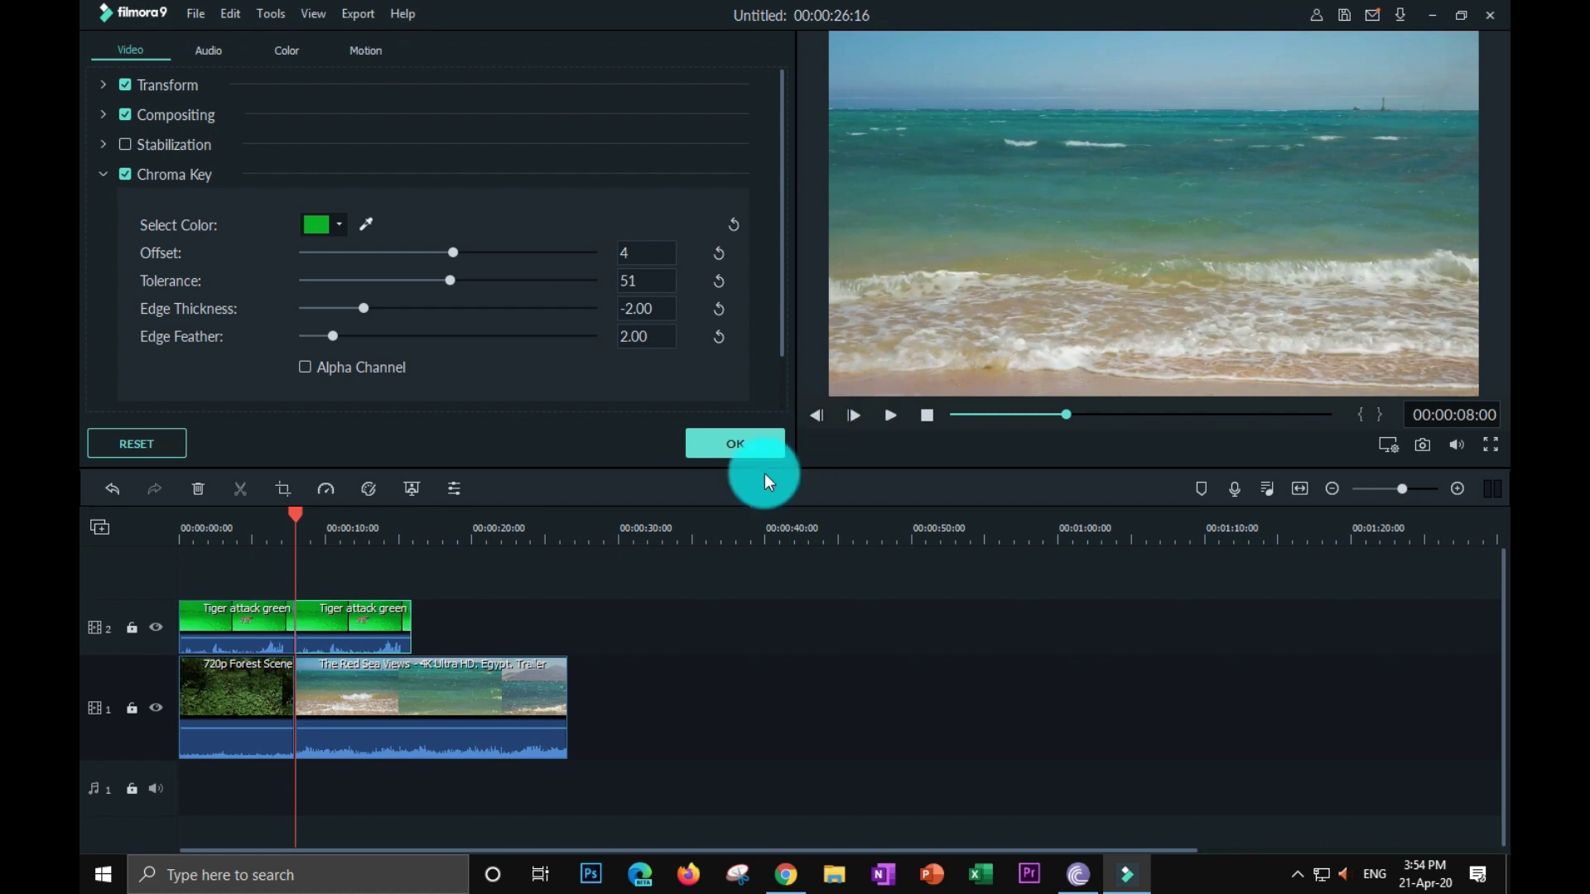
pyautogui.click(753, 445)
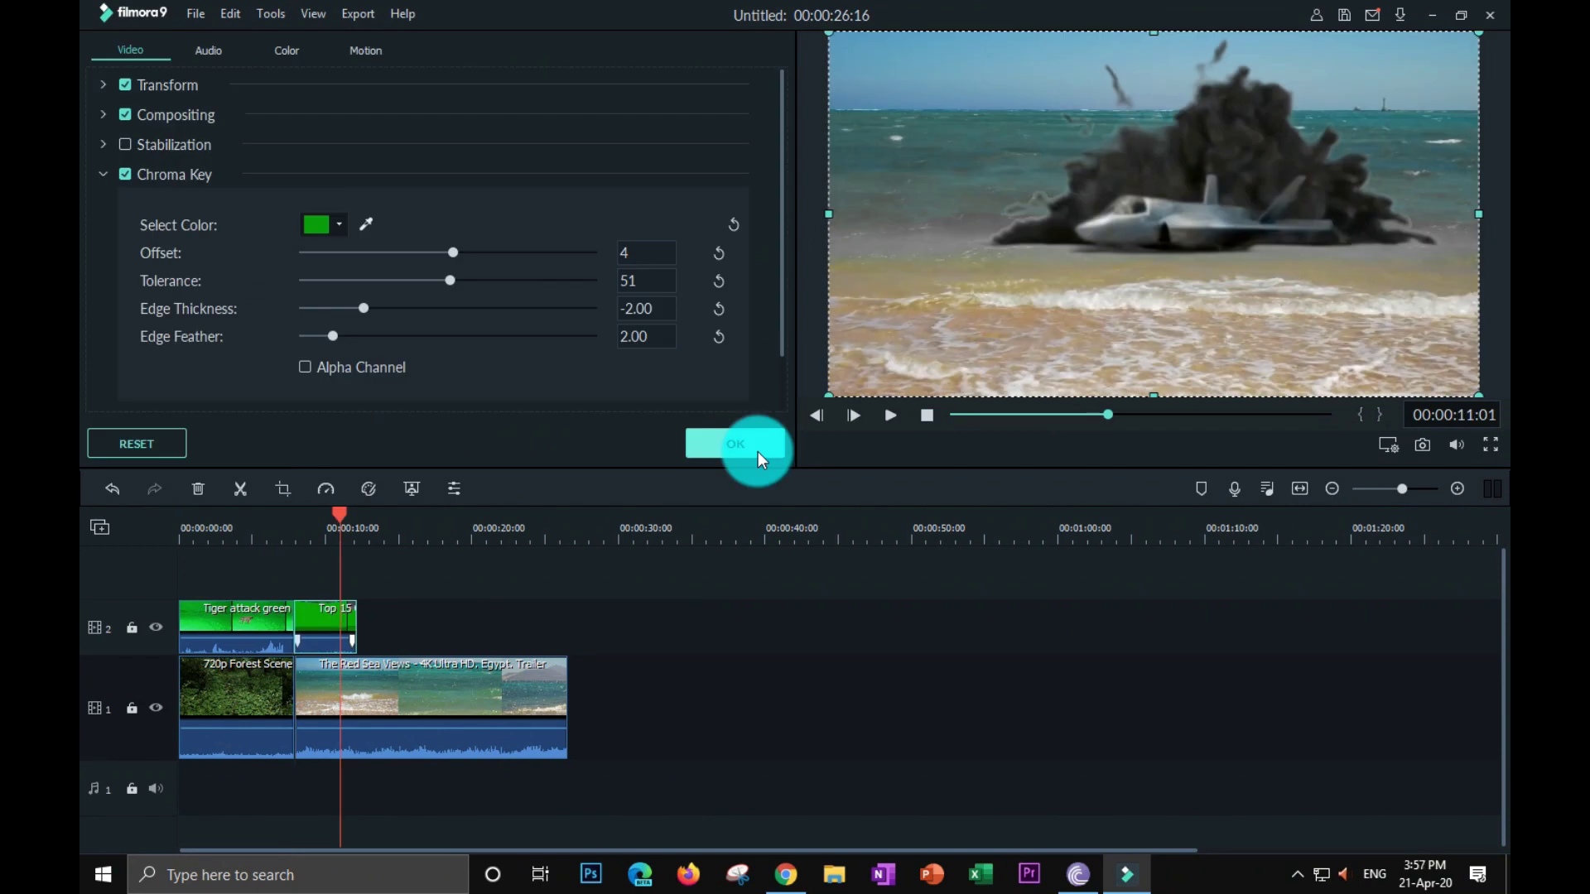
# Step: Apply the chroma key to the Top 15 green screen clip and play back the beach composite from about 7 seconds
pyautogui.click(757, 450)
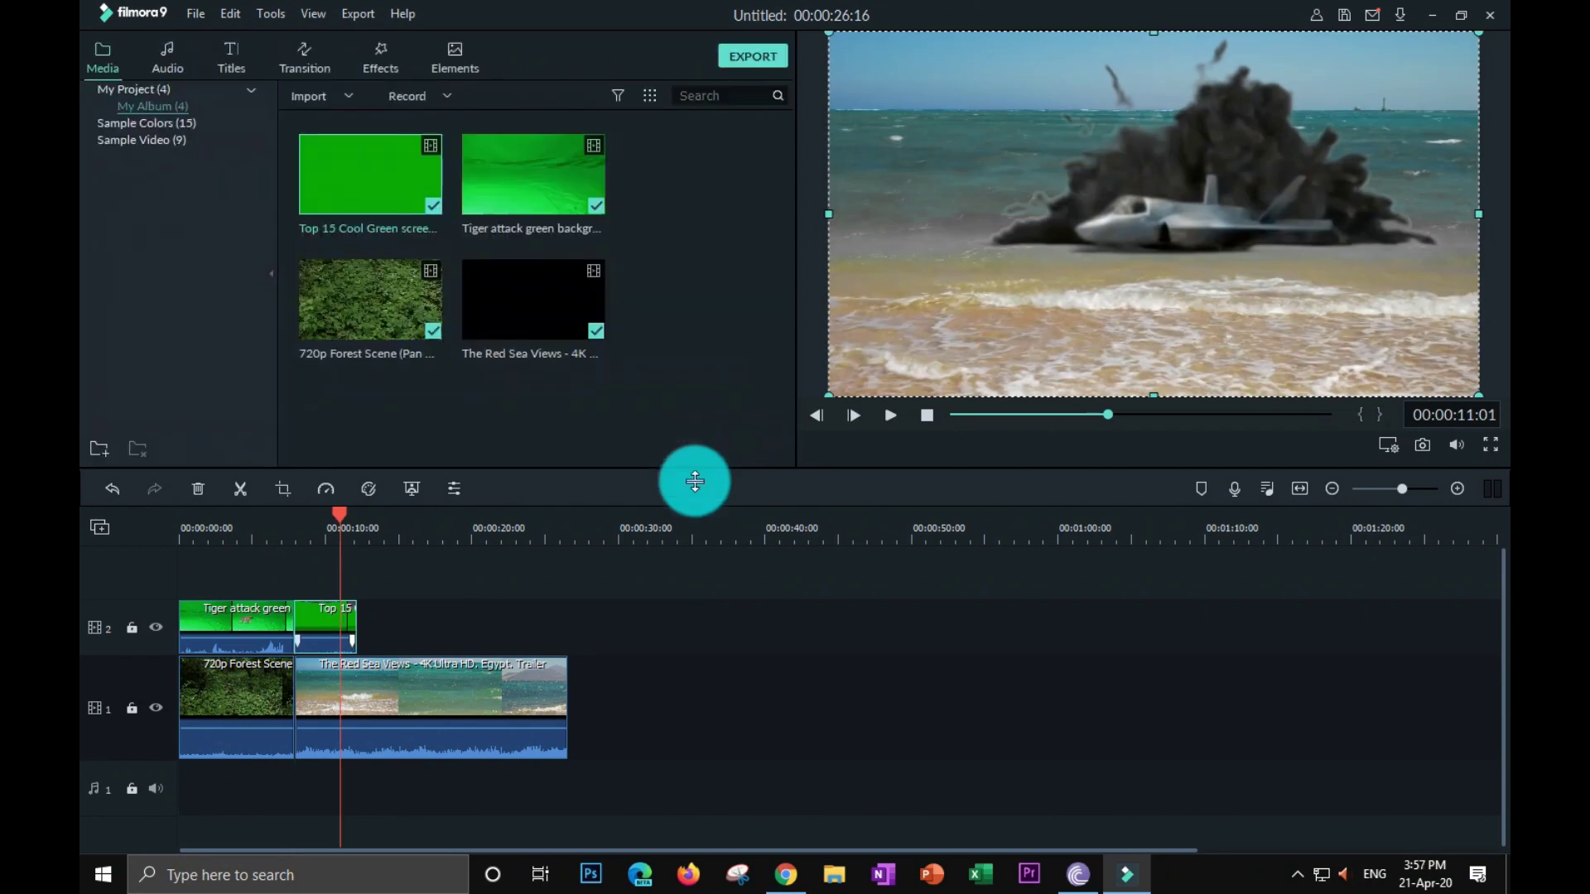
pyautogui.moveTo(335, 513); pyautogui.dragTo(293, 533)
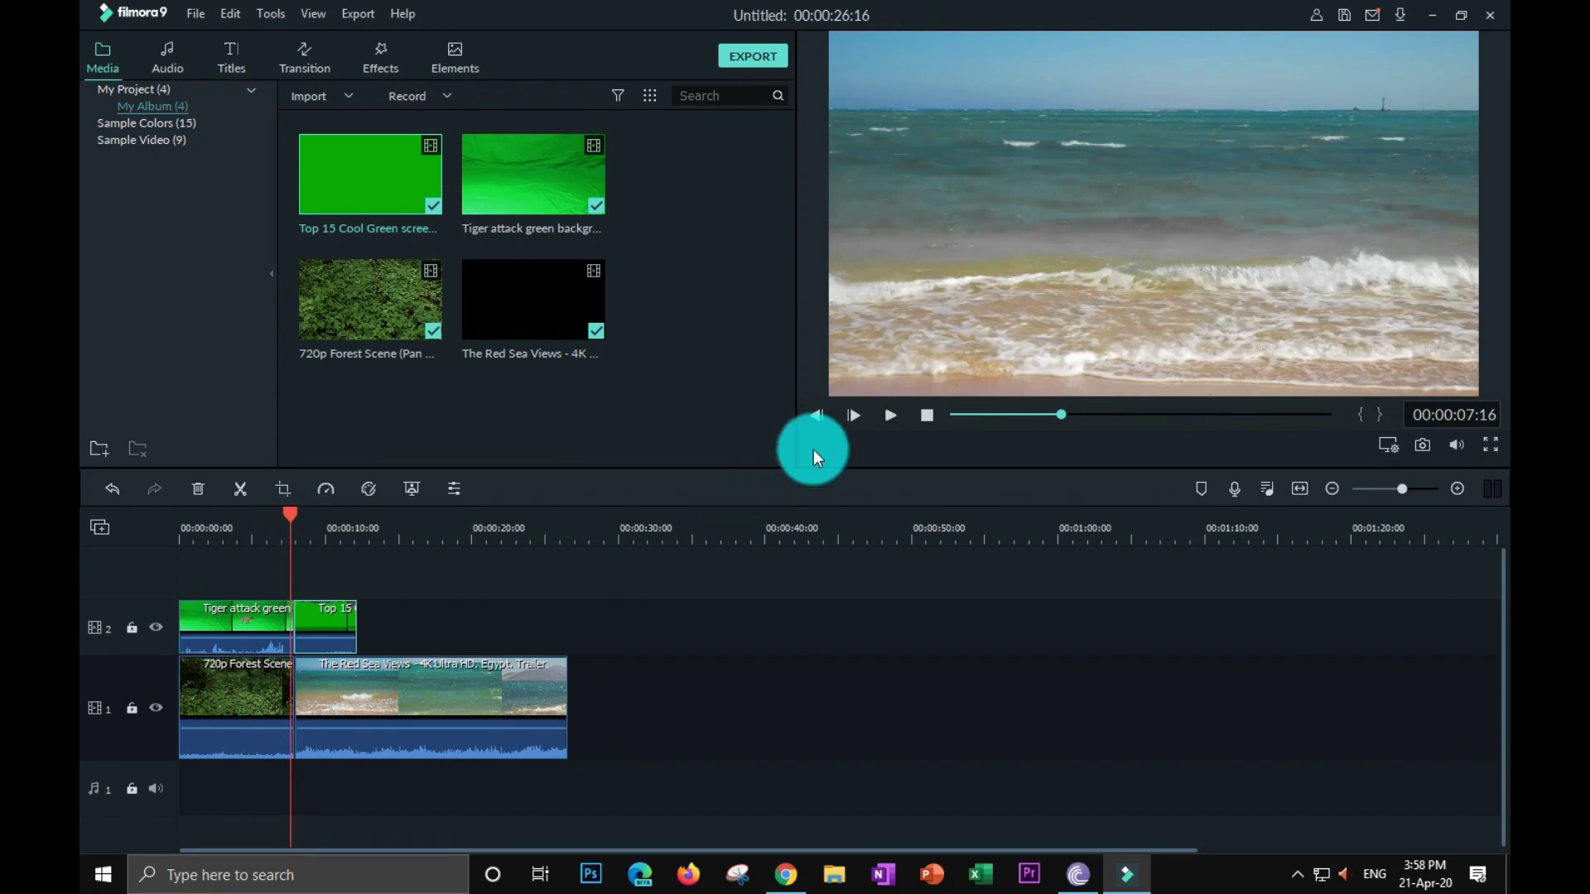
pyautogui.click(887, 416)
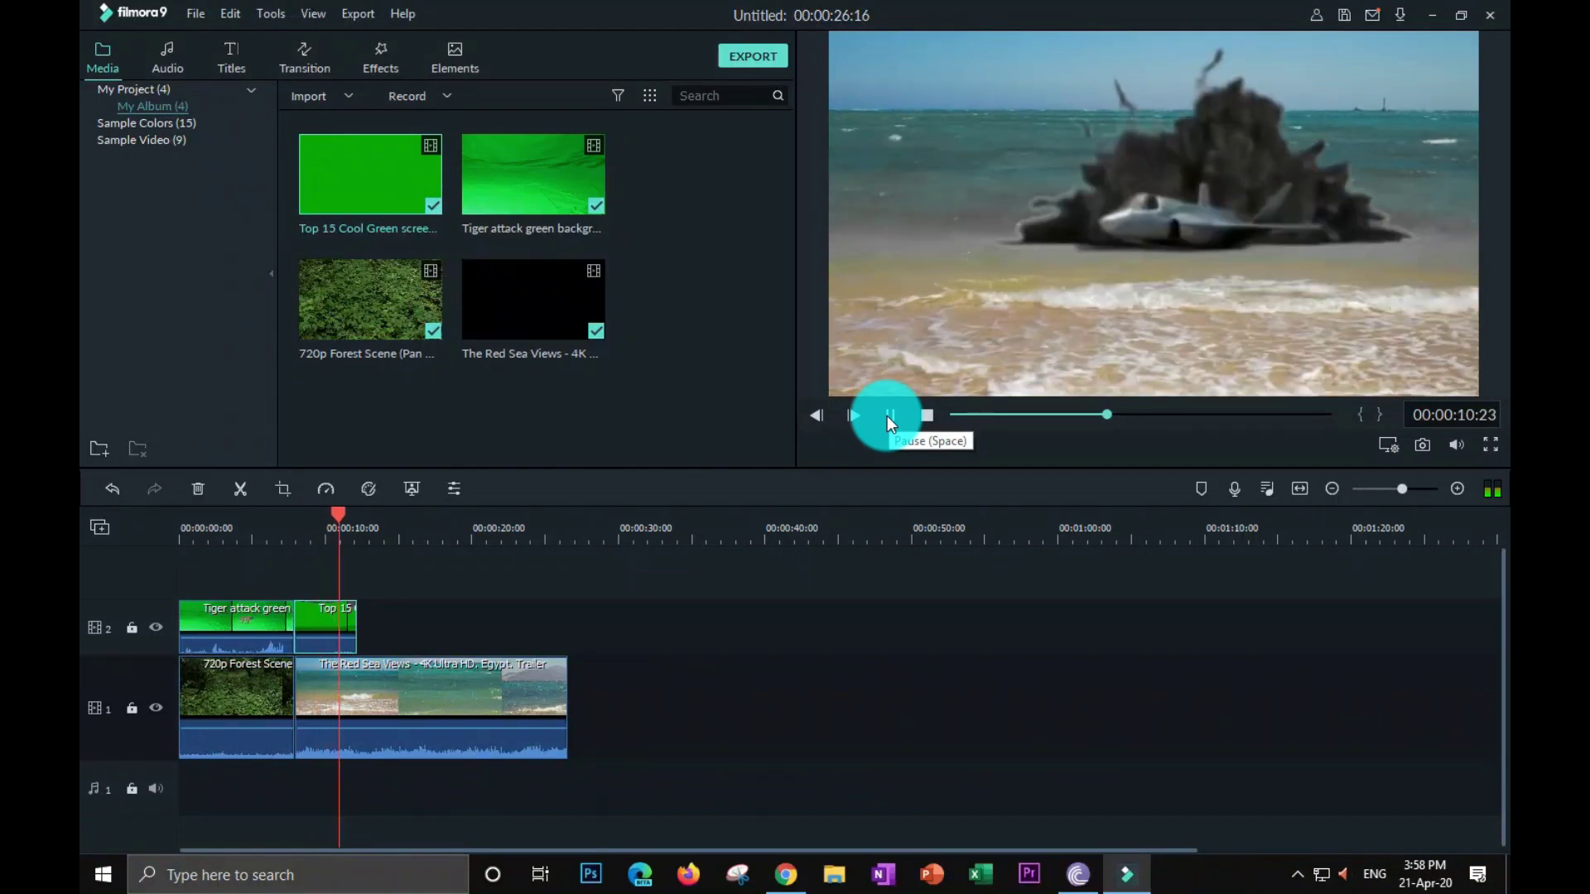
# Step: At about 10 seconds, set the Top 15 green screen clip's chroma key offset to 25 and tolerance to 64
pyautogui.click(886, 416)
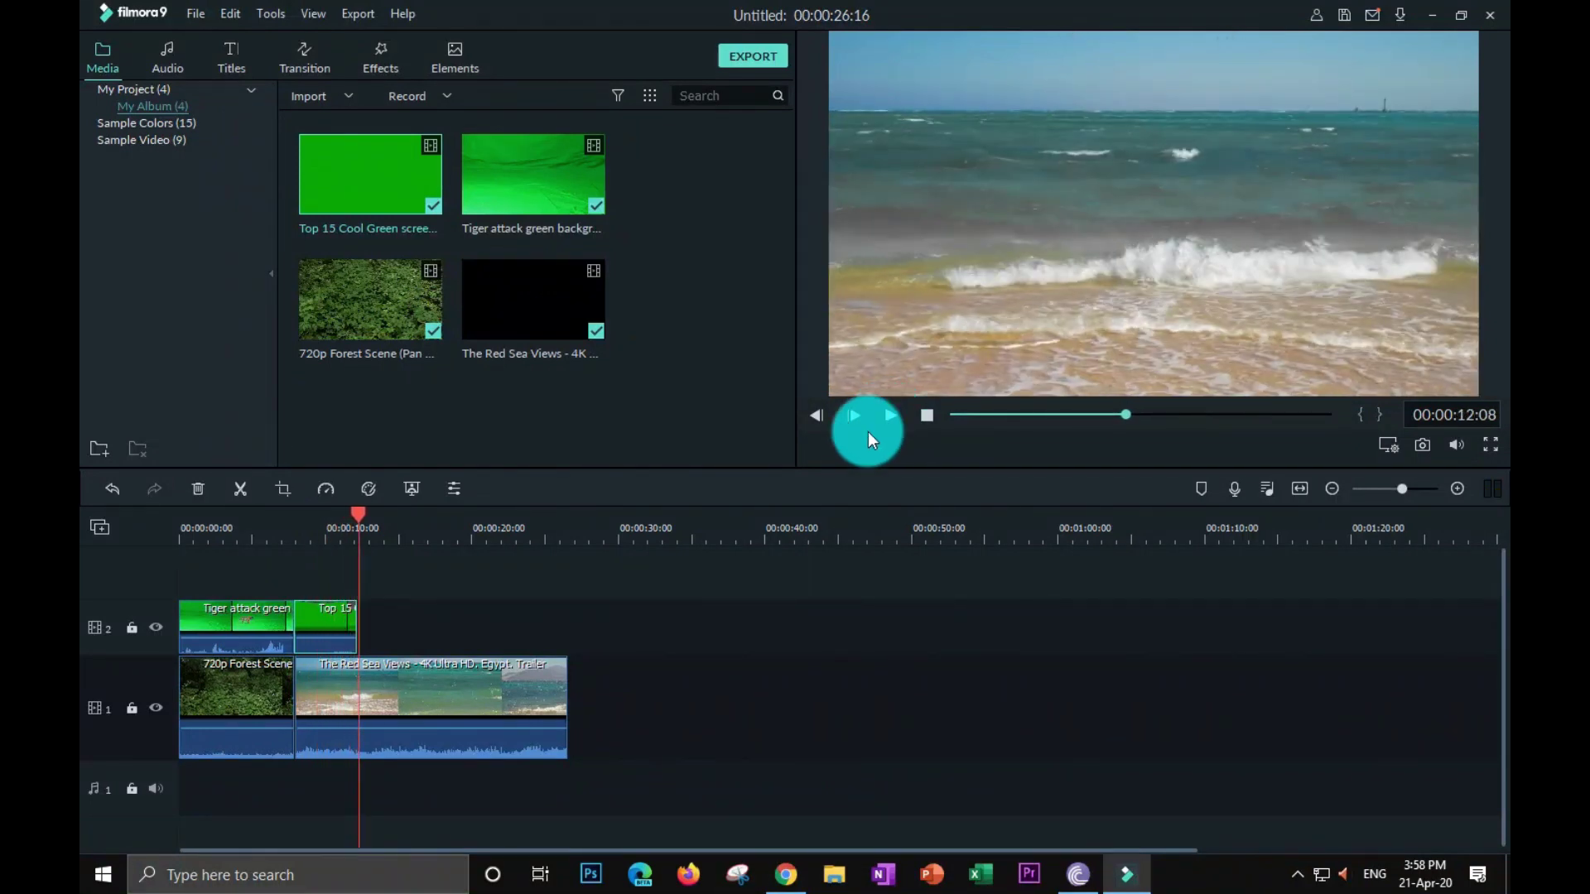
pyautogui.moveTo(360, 514)
pyautogui.mouseDown()
pyautogui.moveTo(312, 525)
pyautogui.moveTo(337, 530)
pyautogui.mouseUp()
pyautogui.doubleClick(315, 618)
pyautogui.click(462, 255)
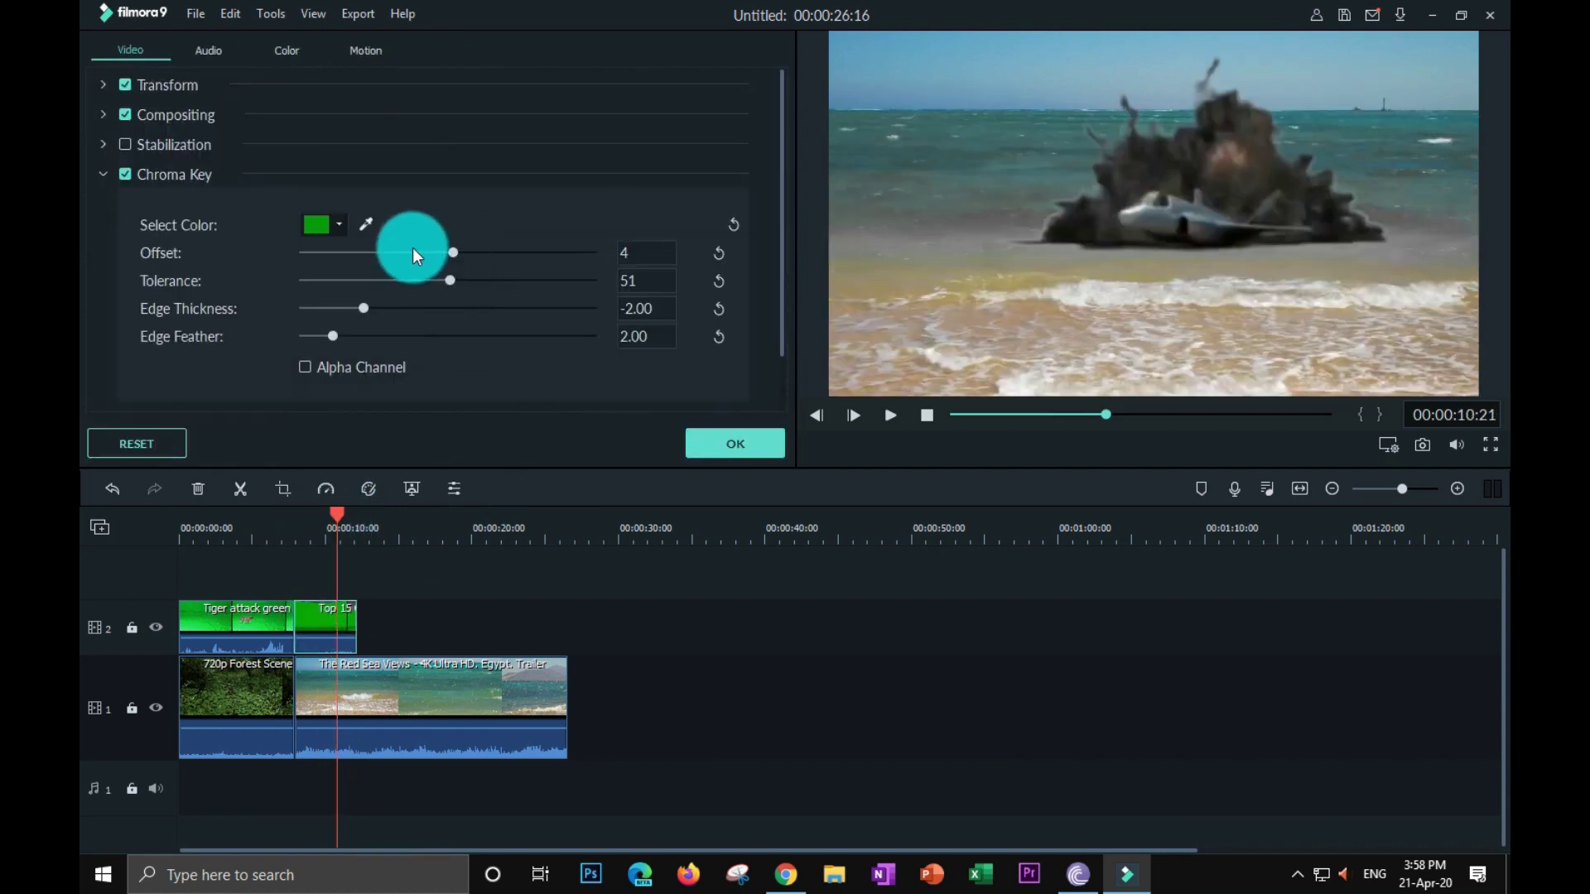
pyautogui.moveTo(442, 253); pyautogui.dragTo(486, 260)
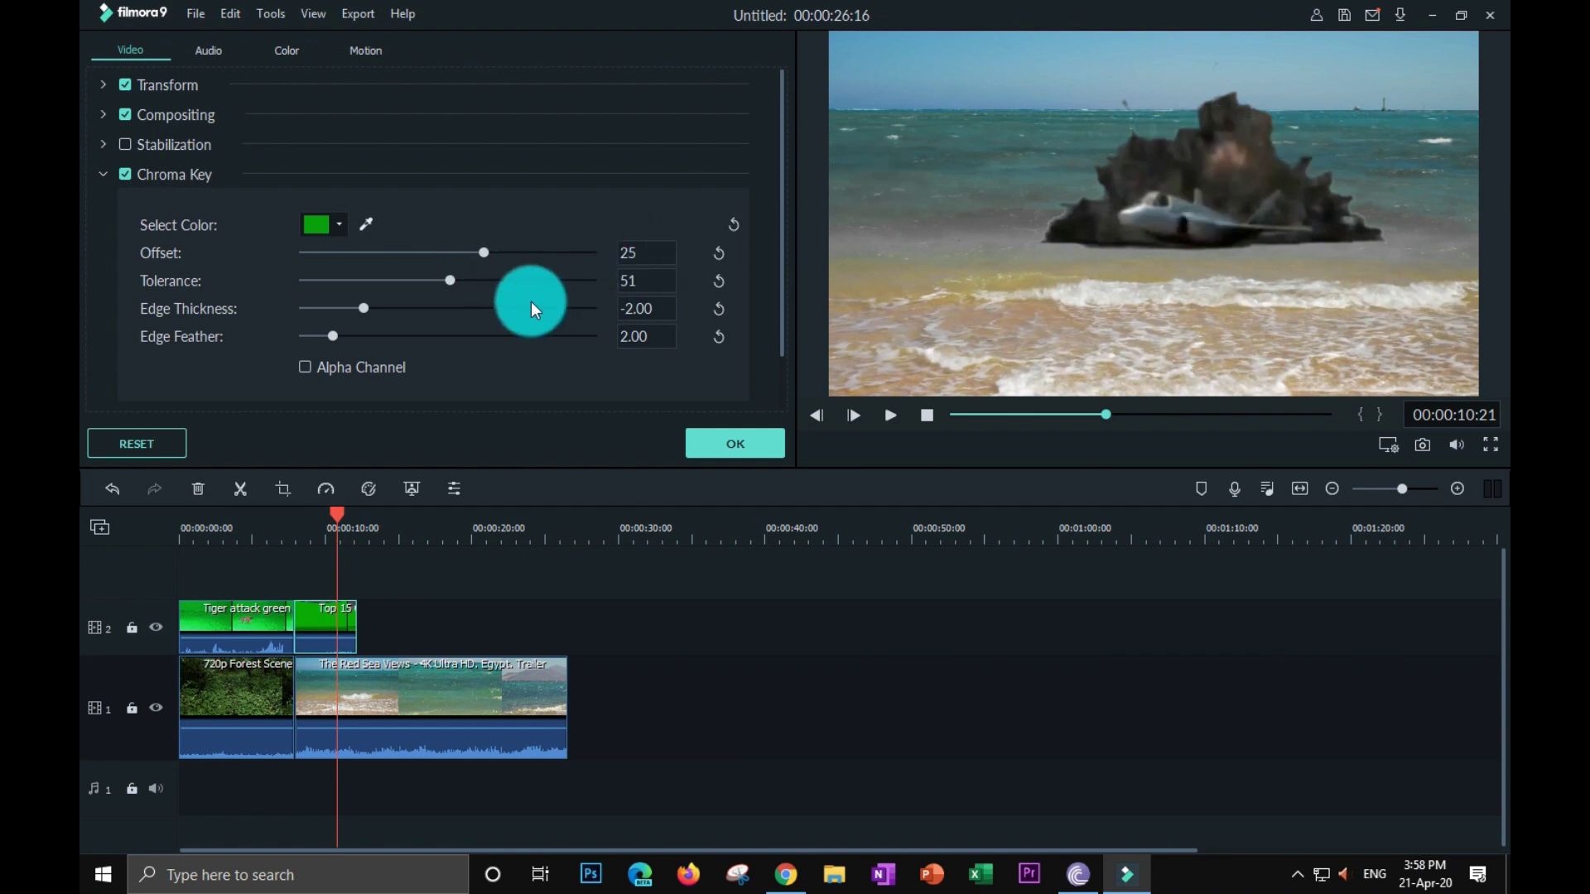
pyautogui.moveTo(452, 281); pyautogui.dragTo(494, 283)
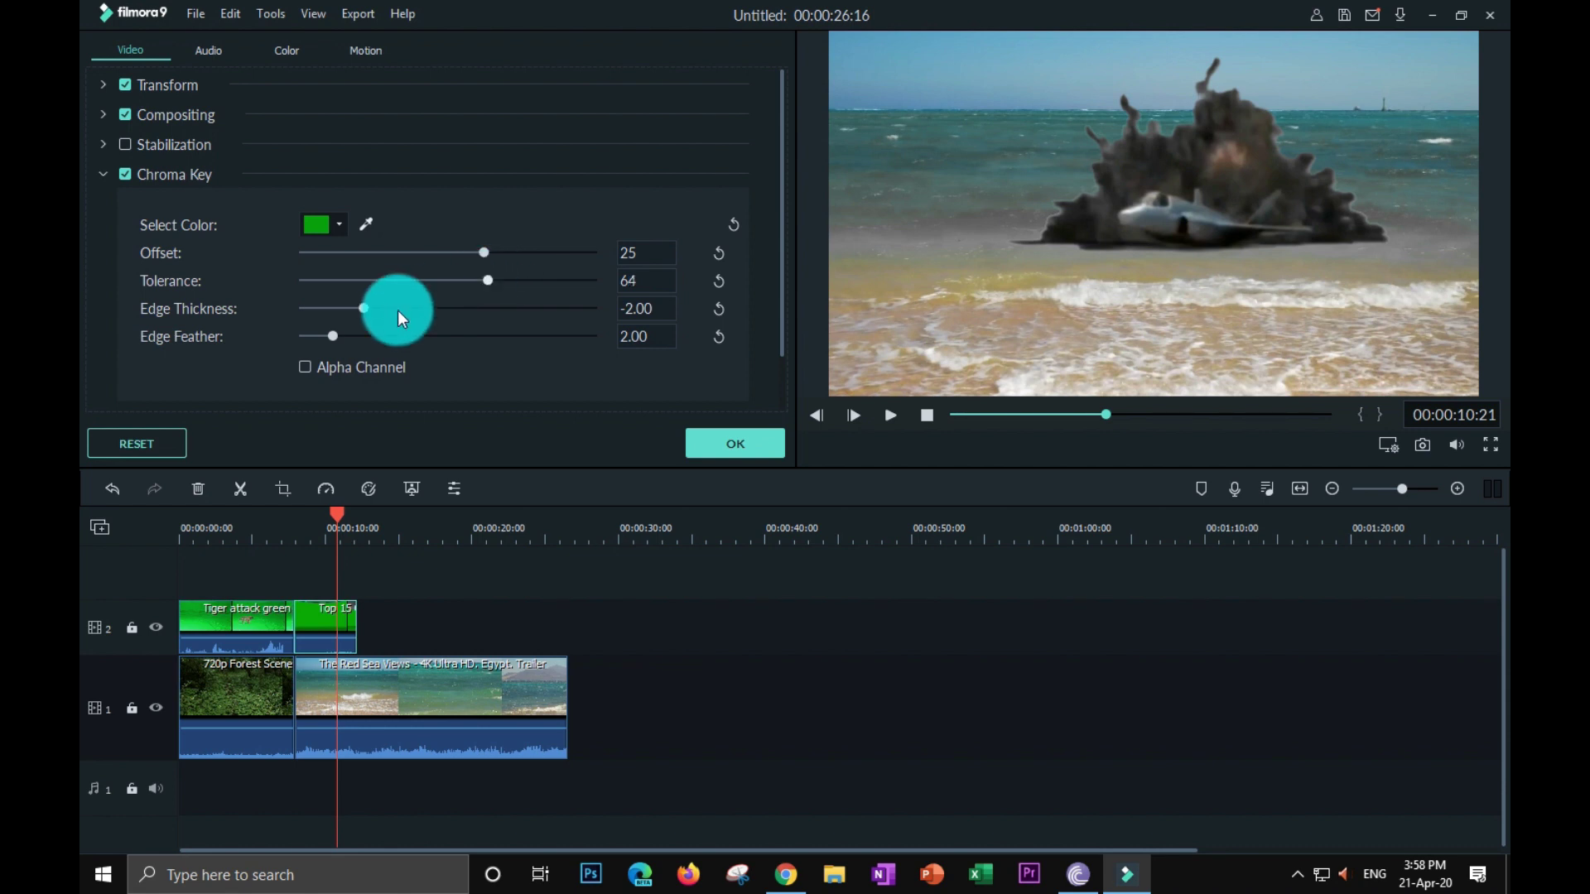
# Step: Set the clip's chroma key edge thickness to -0.06 and edge feather to 0, apply, and play back the beach composite
pyautogui.moveTo(364, 308); pyautogui.dragTo(301, 341)
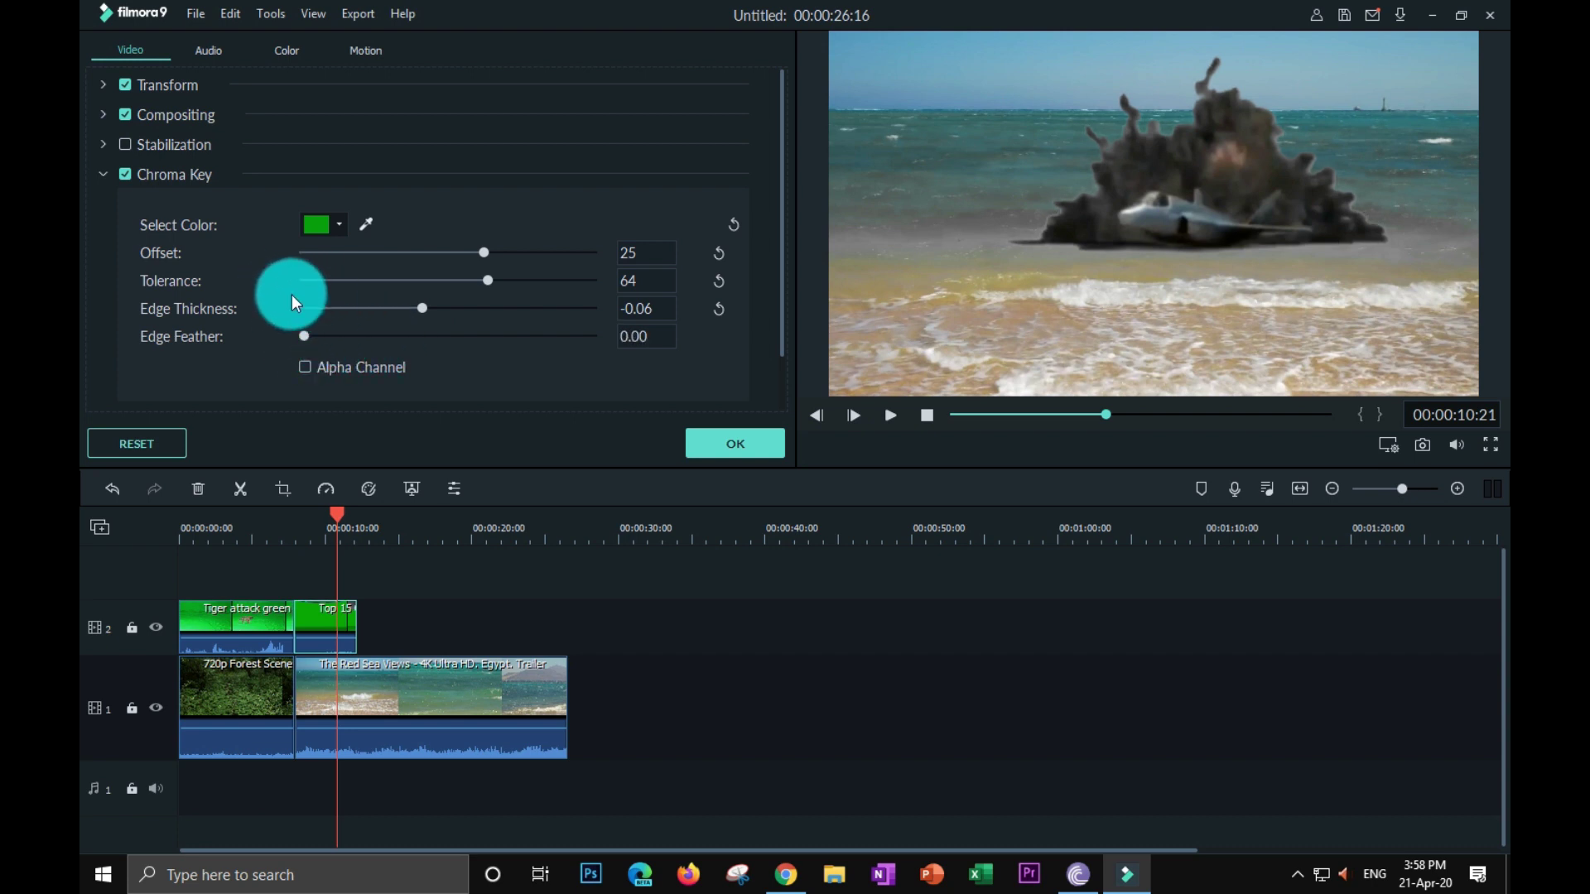
pyautogui.click(736, 444)
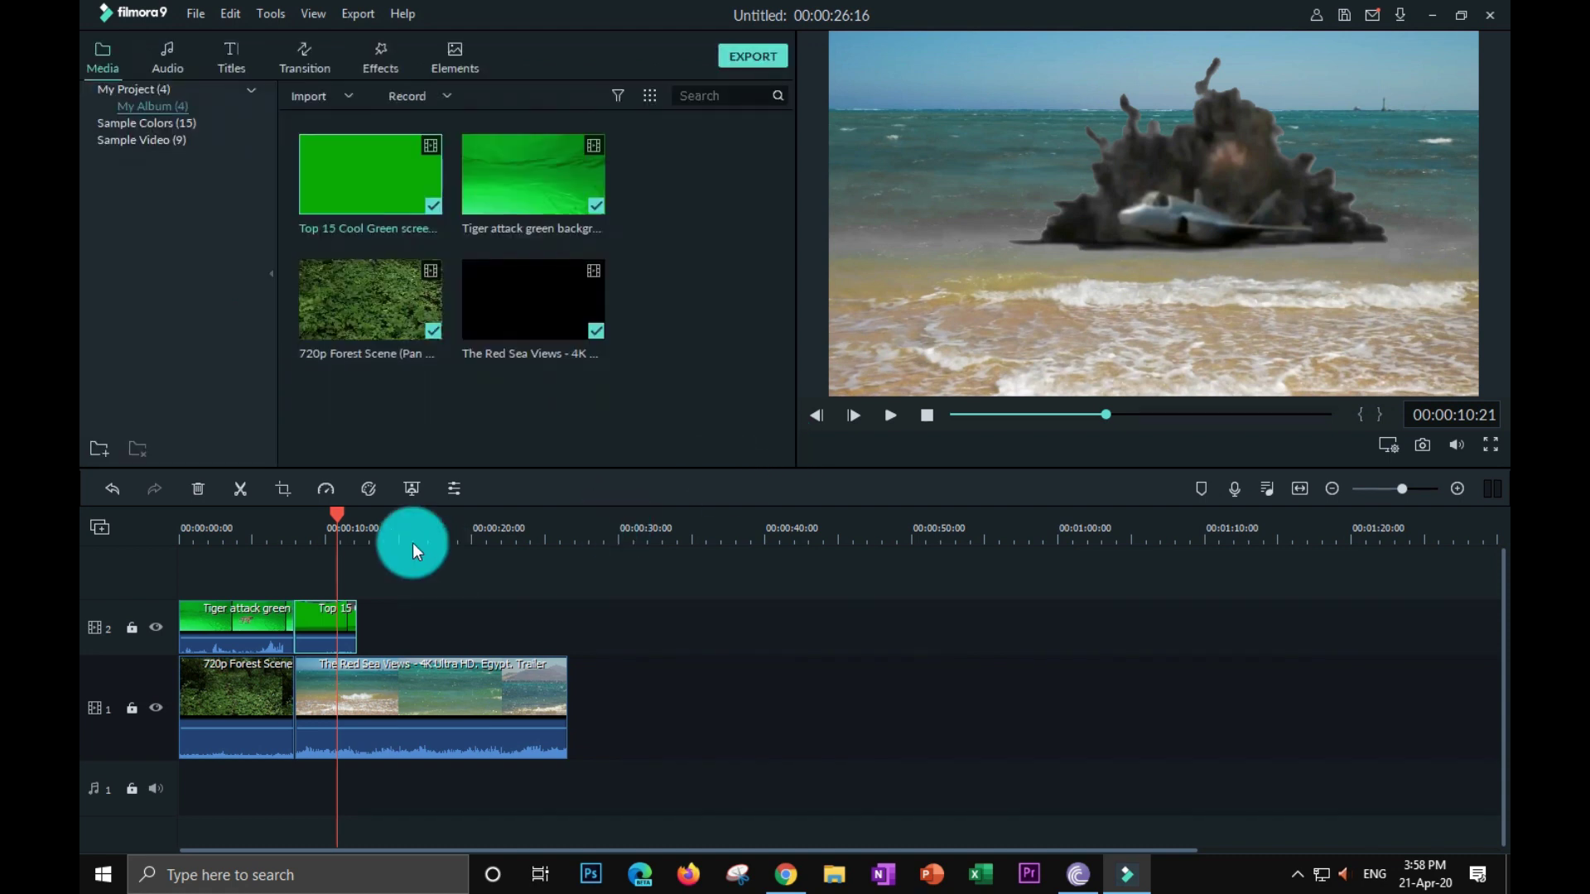
pyautogui.click(888, 415)
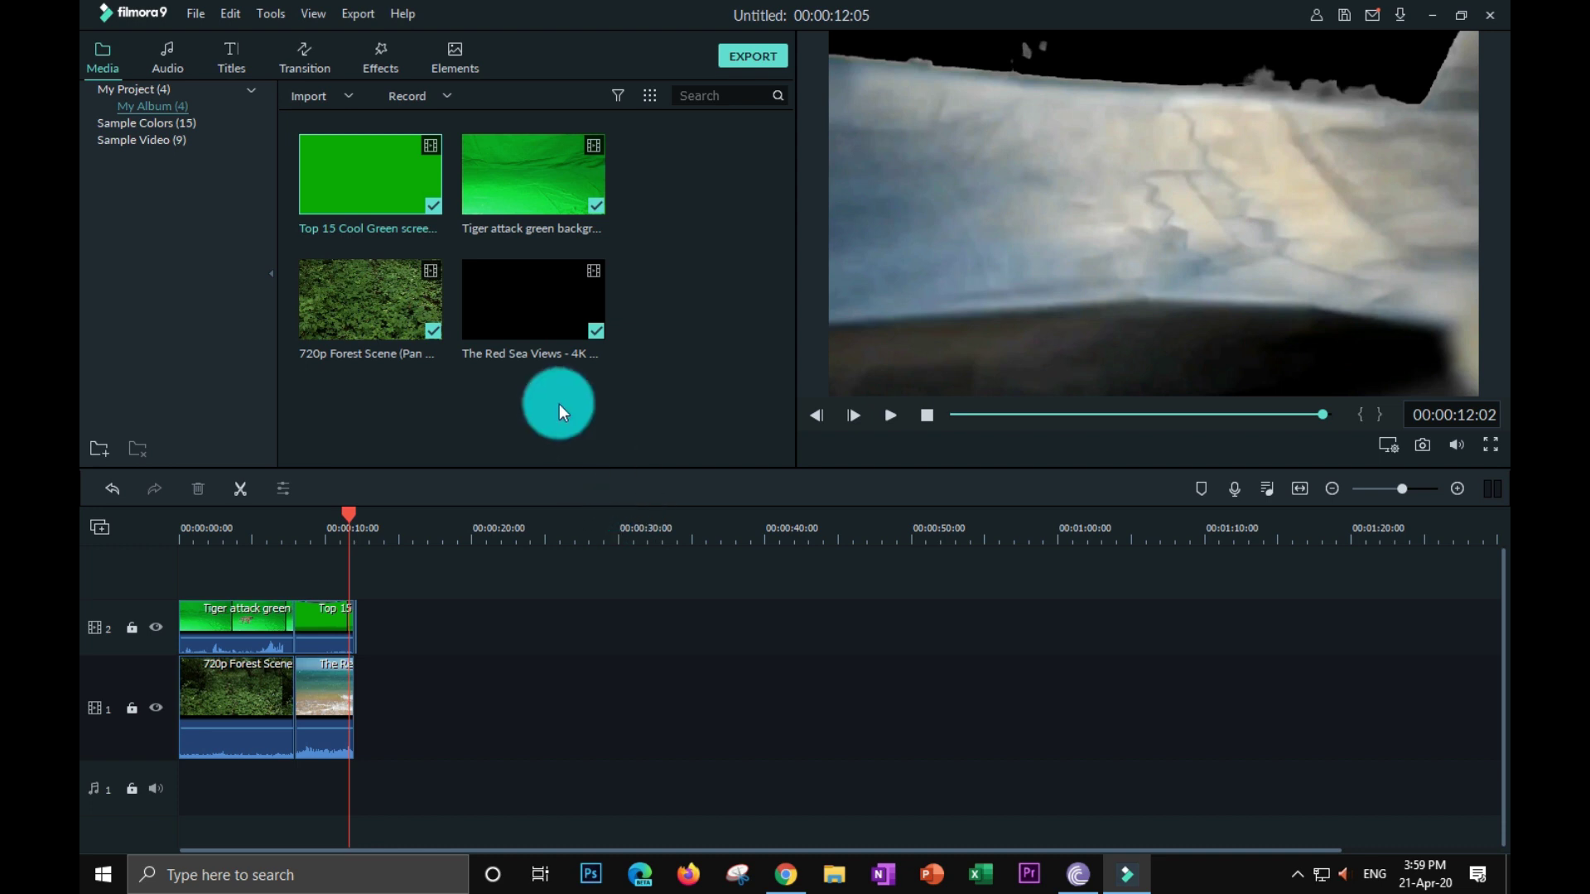
# Step: Export the composite locally as an MP4 named Green screen in C:/Filmora, dismiss the export windows and start closing the program
pyautogui.hotkey('ctrl', 'e')
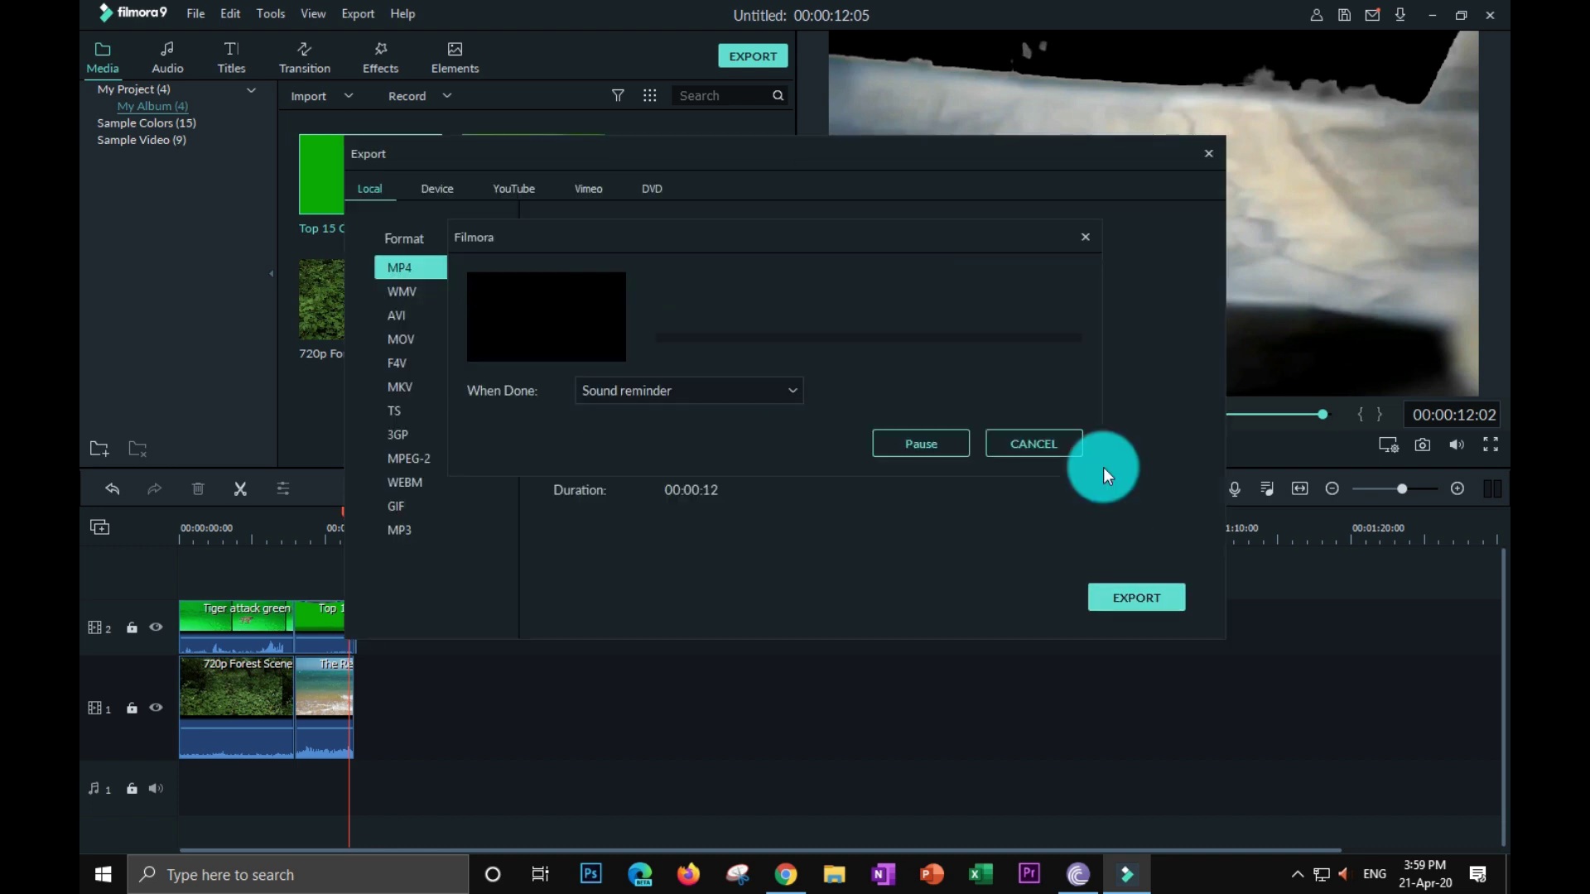
pyautogui.click(1041, 438)
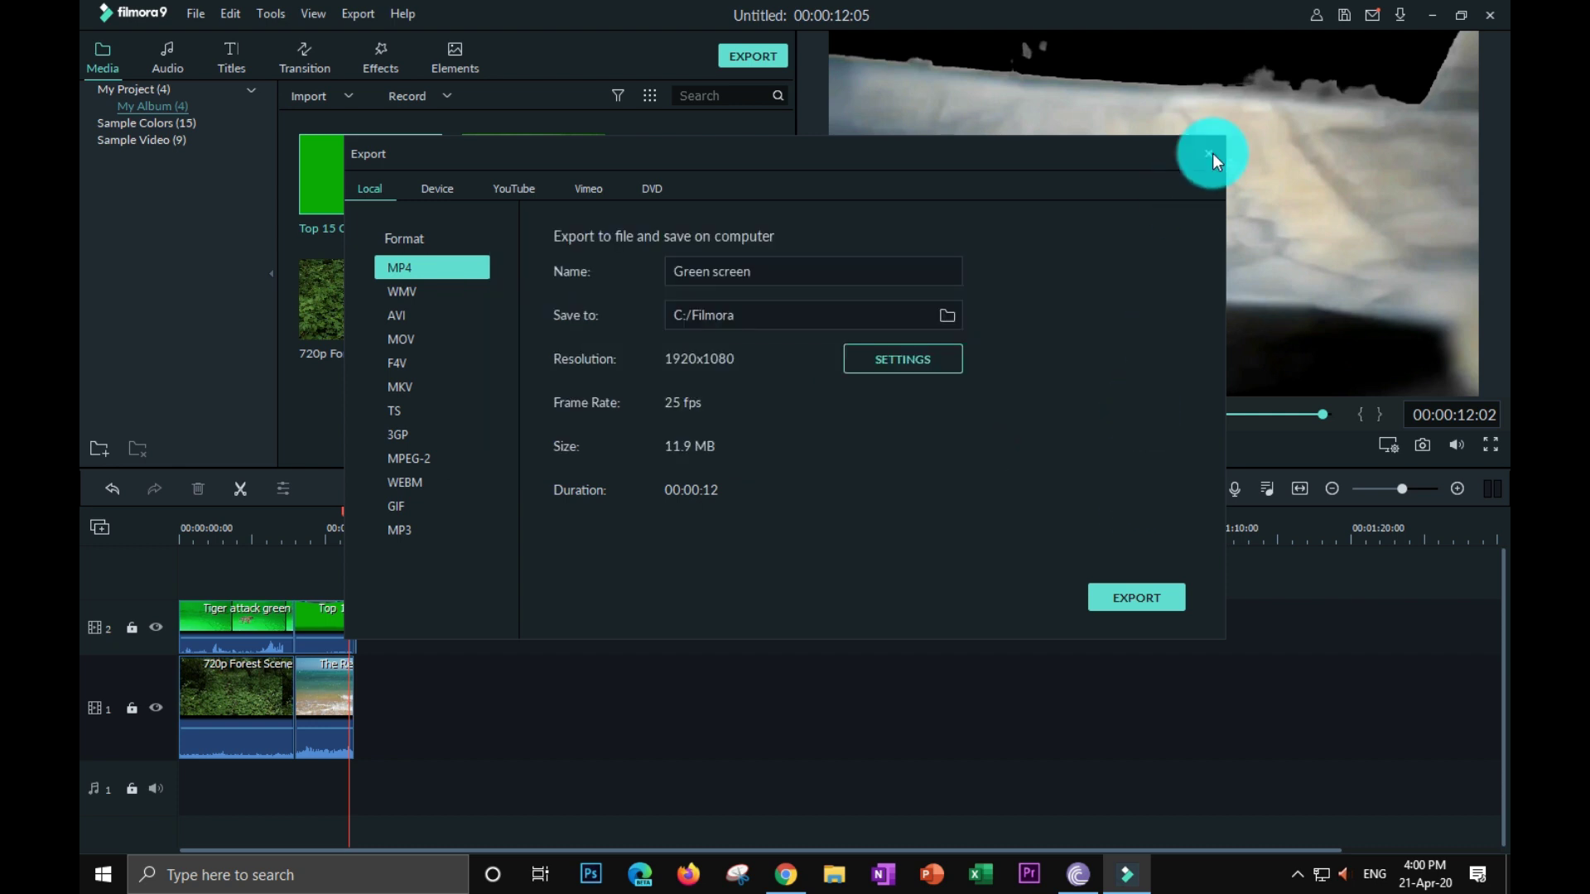
pyautogui.click(1210, 154)
pyautogui.click(1491, 15)
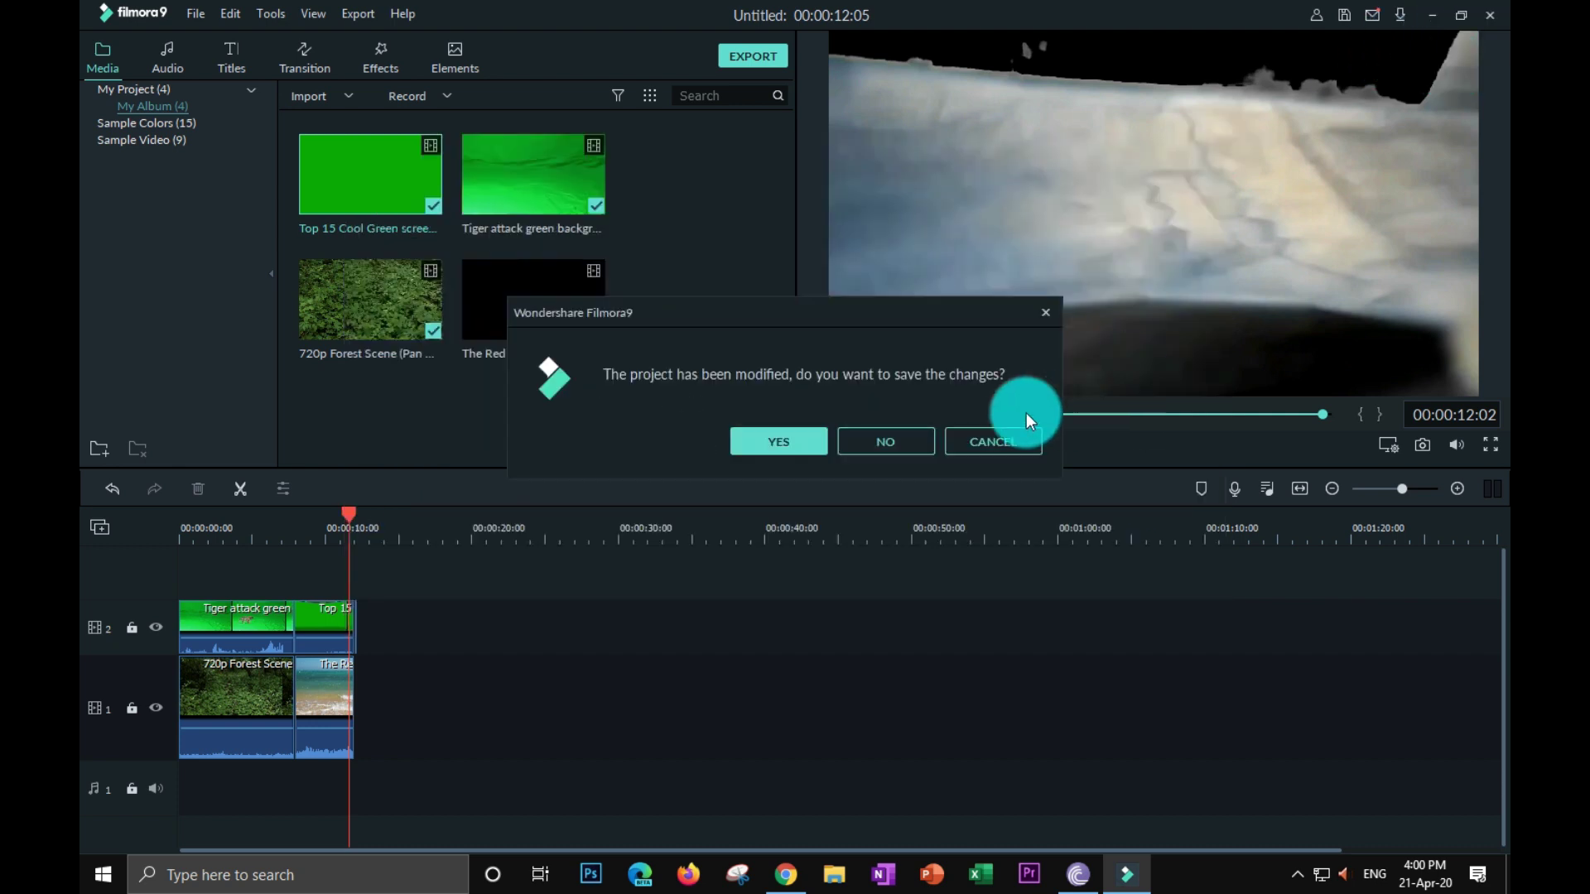